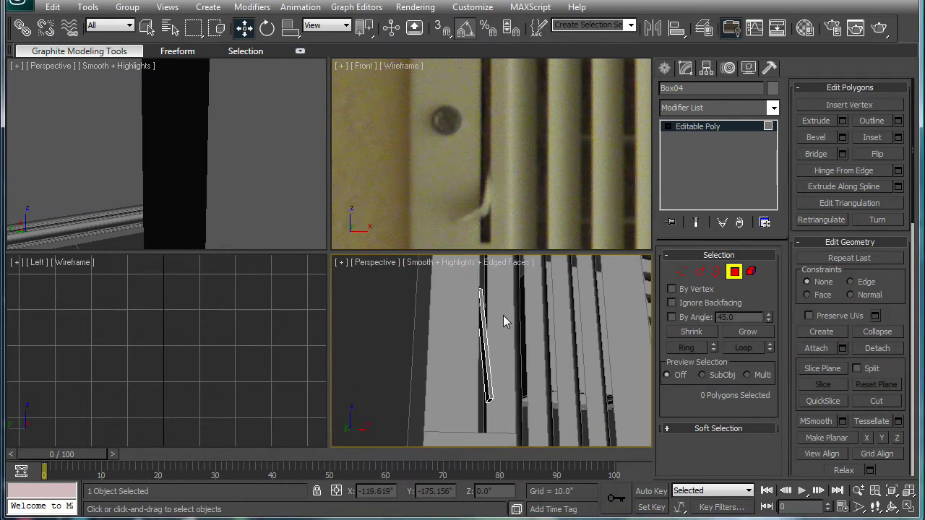
- Examine how the lever sits in its slot against the front reference image and from behind the vent
middle_click_drag(503, 315, 413, 326, "alt")
scroll(492, 127, "down", 2)
mouse_move(532, 149)
middle_mouse_down()
mouse_move(488, 169)
mouse_move(504, 145)
mouse_move(509, 159)
mouse_move(536, 156)
middle_mouse_up()
key("e")
left_click(501, 159)
left_click(692, 128)
scroll(534, 159, "up", 2)
middle_click_drag(500, 317, 498, 327)
middle_click_drag(522, 136, 503, 152)
scroll(514, 115, "up", 4)
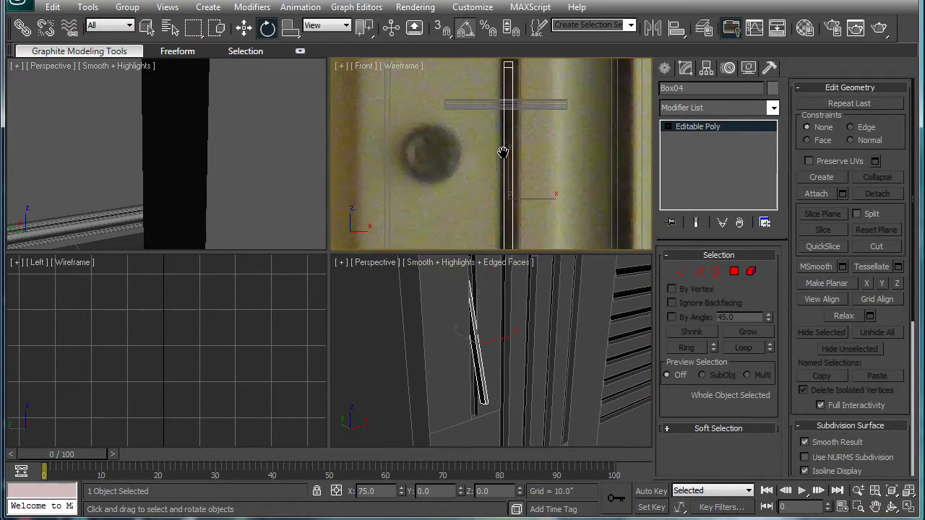
middle_click_drag(455, 319, 333, 318, "alt")
middle_click_drag(545, 359, 474, 378, "alt")
key("d")
left_click(665, 67)
left_click(690, 191)
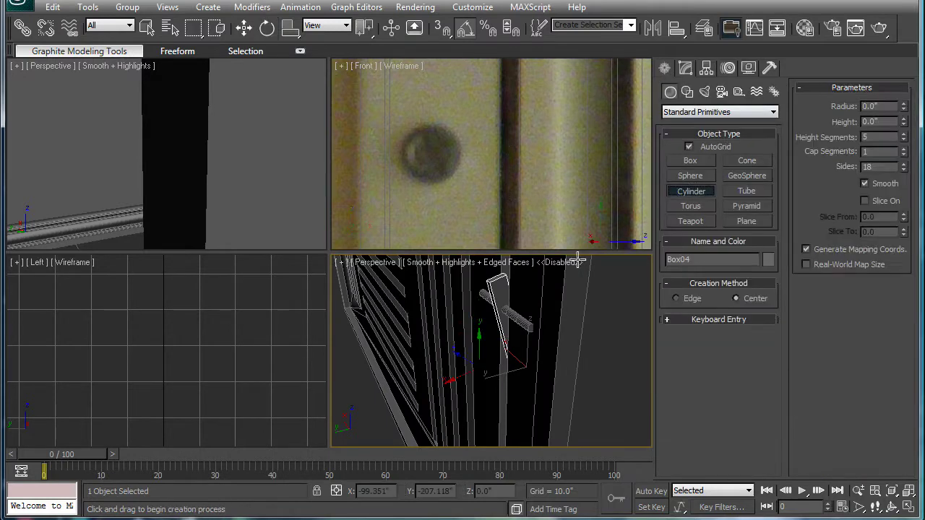
key("d")
left_click_drag(502, 296, 507, 300)
left_click(579, 342)
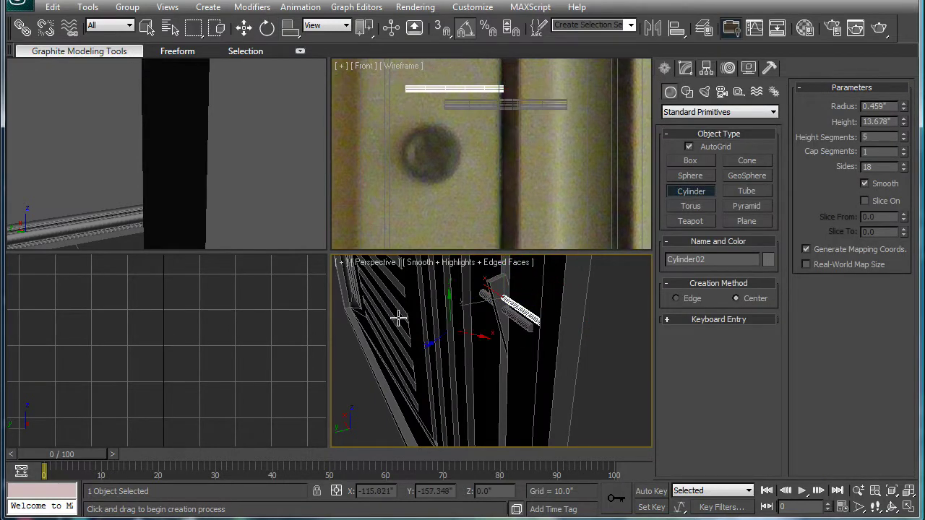
middle_click_drag(563, 353, 495, 320, "alt")
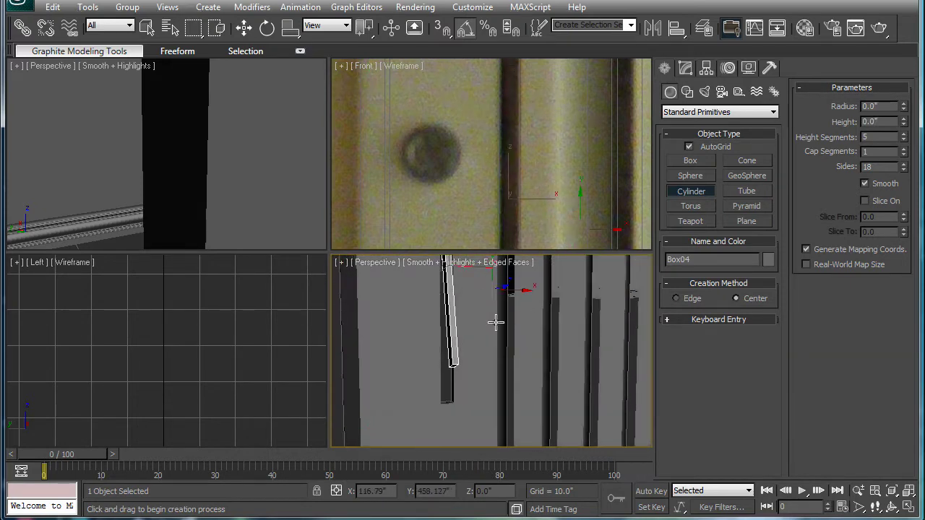
- Hinge the lever's lower end polygon from one of its edges at an angle of 78.5 with 2 segments
left_click(688, 67)
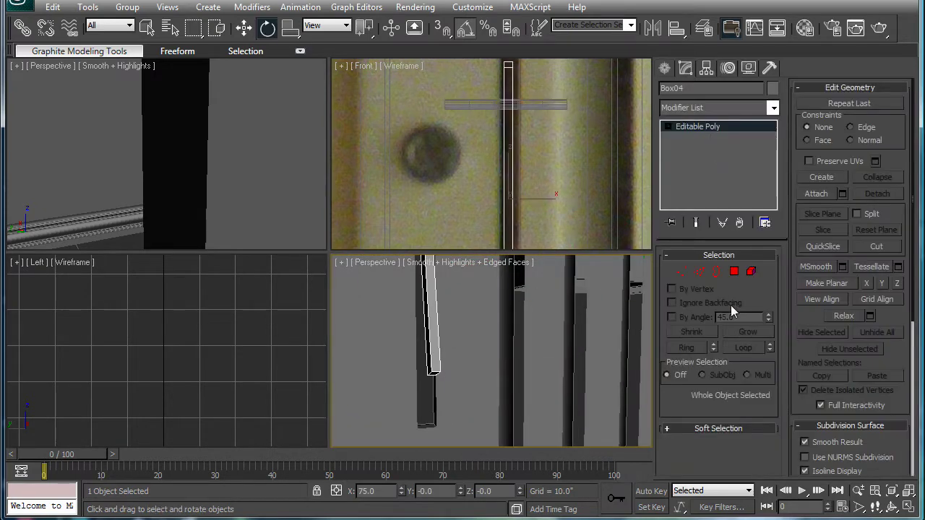
left_click(734, 272)
middle_click_drag(477, 368, 446, 333, "alt")
left_click(442, 336)
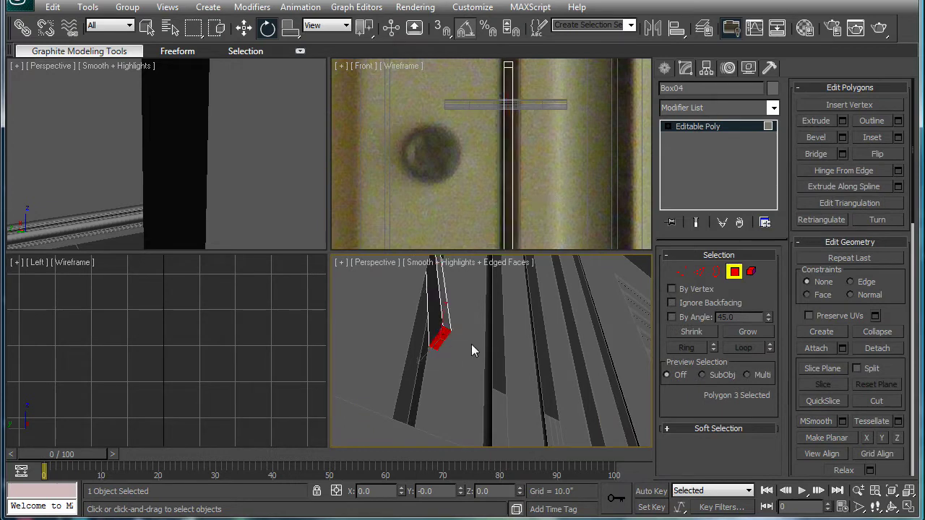
left_click(898, 171)
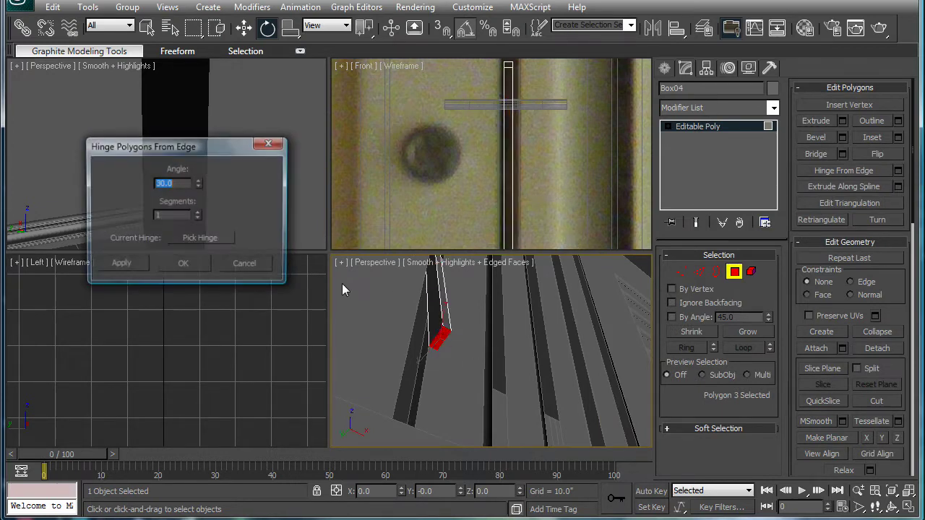
left_click(209, 239)
left_click(439, 332)
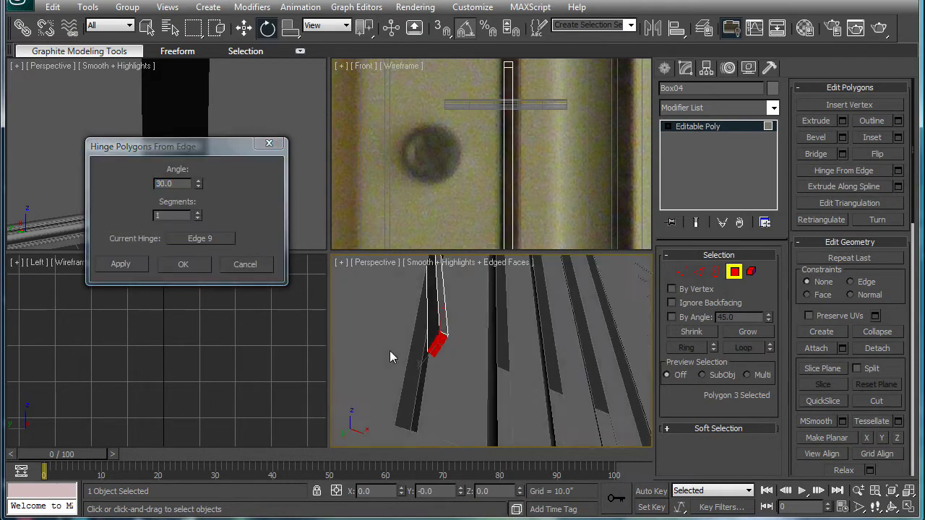
left_click_drag(200, 186, 202, 121)
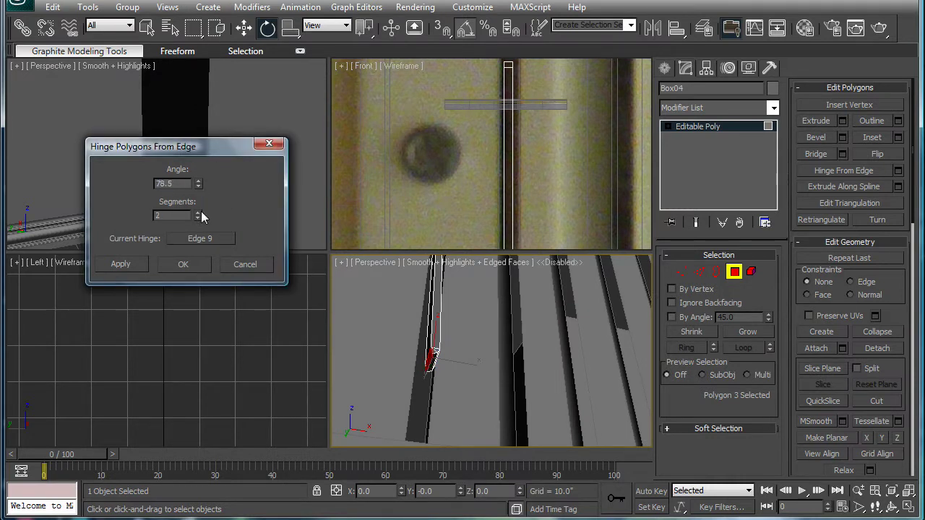
left_click(184, 264)
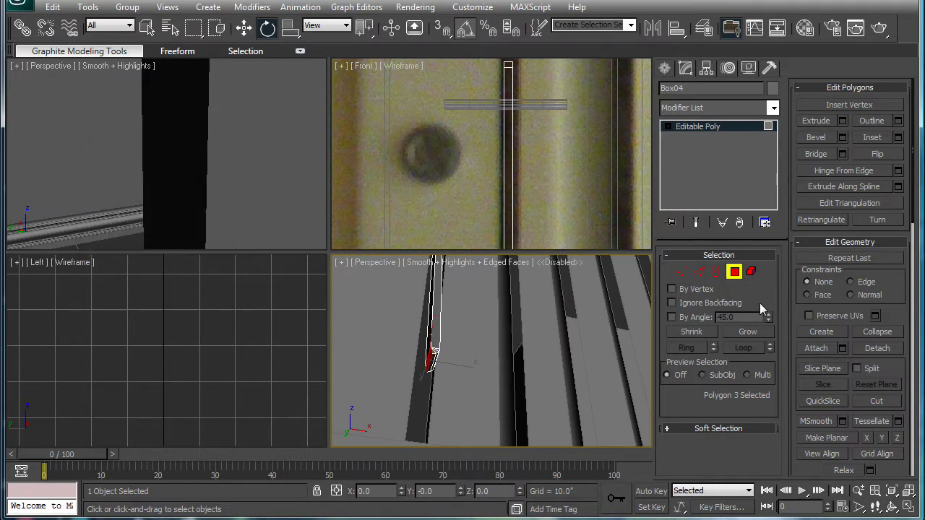
- Extrude the hinged end polygon of the lever by 8.7" as a group to form the handle tip
left_click(842, 120)
middle_click_drag(529, 362, 412, 309, "alt")
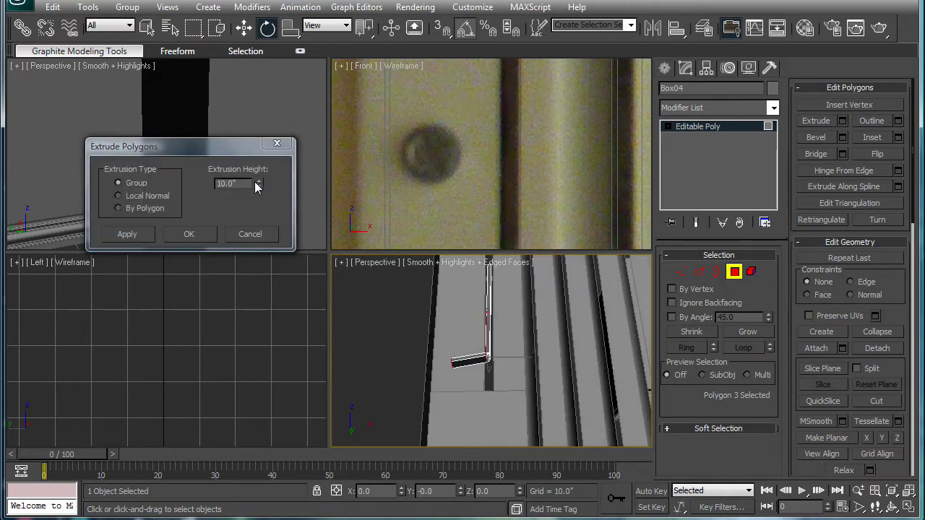
left_click_drag(259, 186, 261, 192)
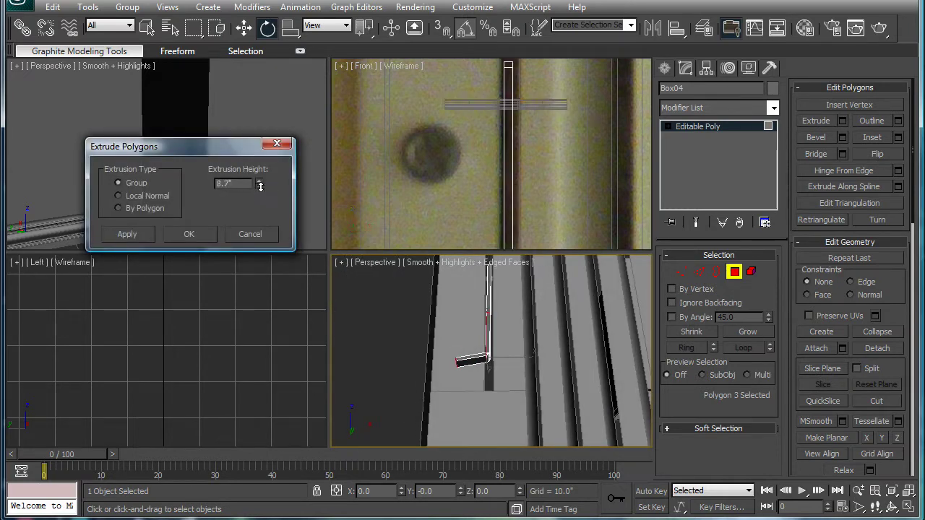
left_click(189, 233)
- Rotate the end polygon of the lever's handle tip by about -25 degrees around the X axis
middle_click_drag(561, 429, 496, 362, "alt")
middle_click_drag(485, 324, 489, 355)
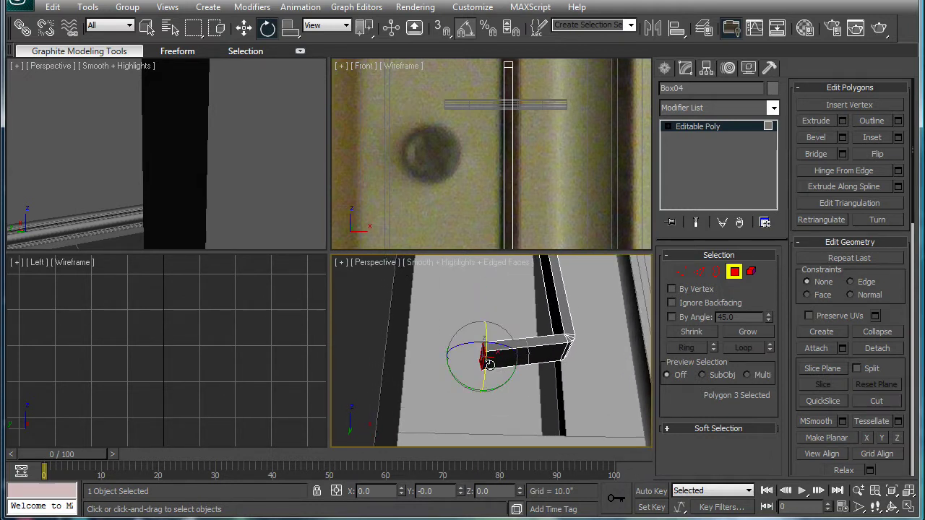
key("x")
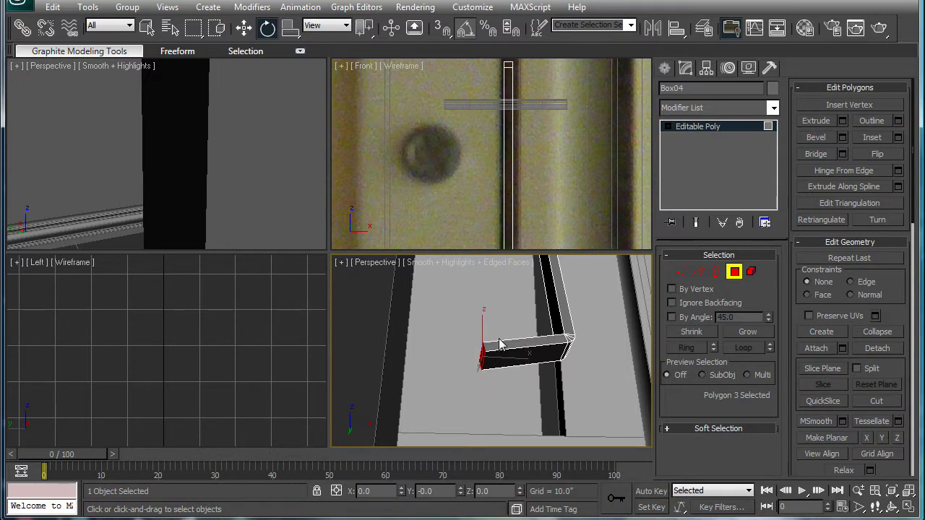
middle_click_drag(500, 335, 518, 337)
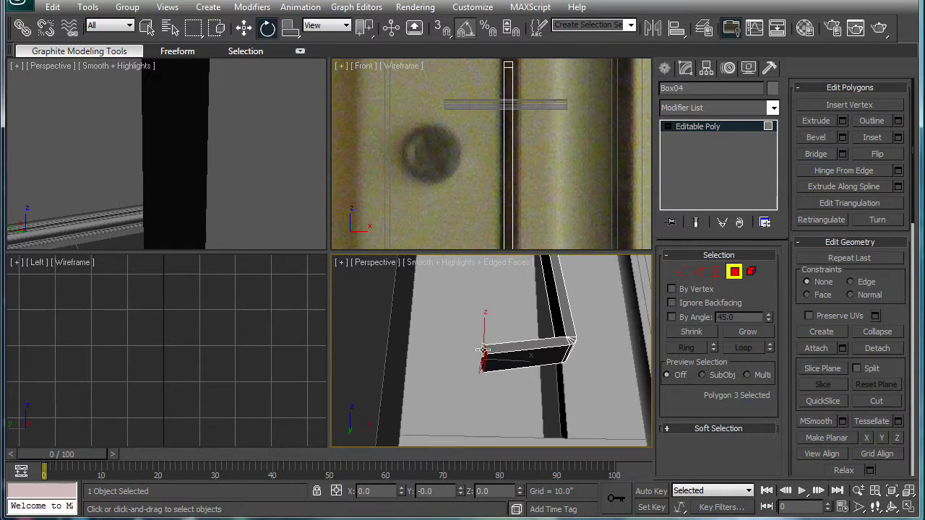
key("x")
left_click_drag(479, 365, 484, 349)
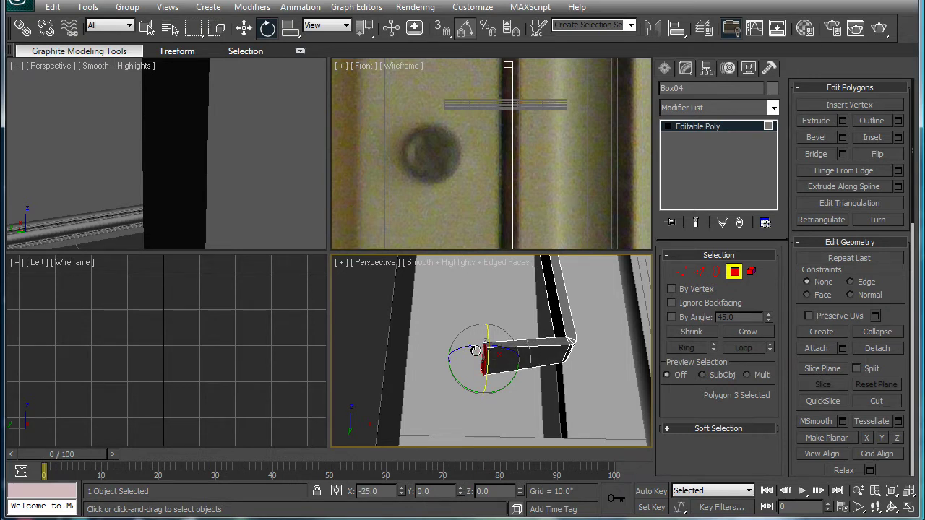
middle_click_drag(481, 354, 481, 384, "alt")
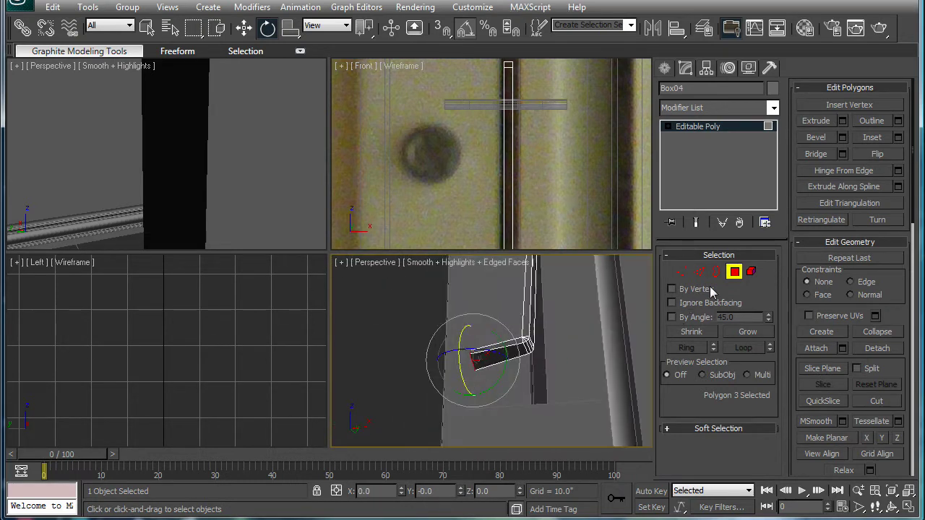
- Connect the four lengthwise edges of the handle tip to add a loop across it, and clear the edge selection
key("4")
key("2")
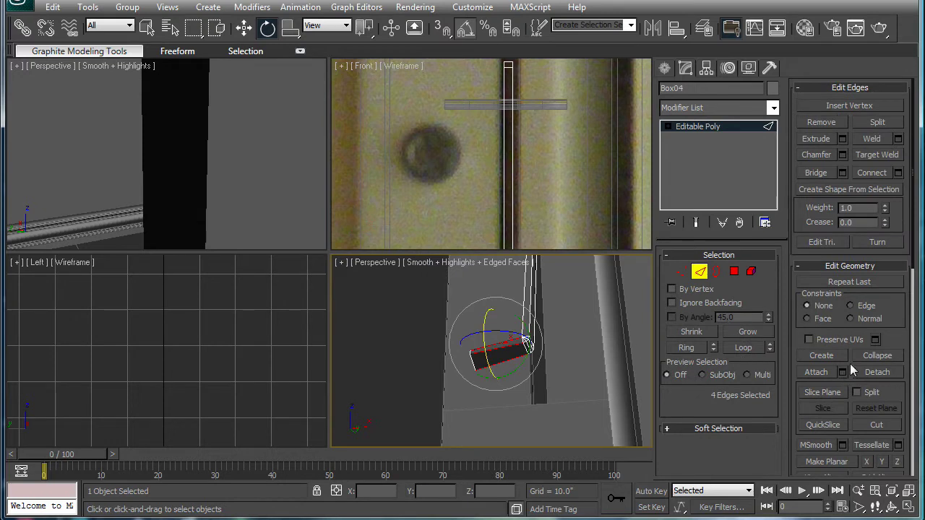
left_click(875, 174)
left_click(402, 337)
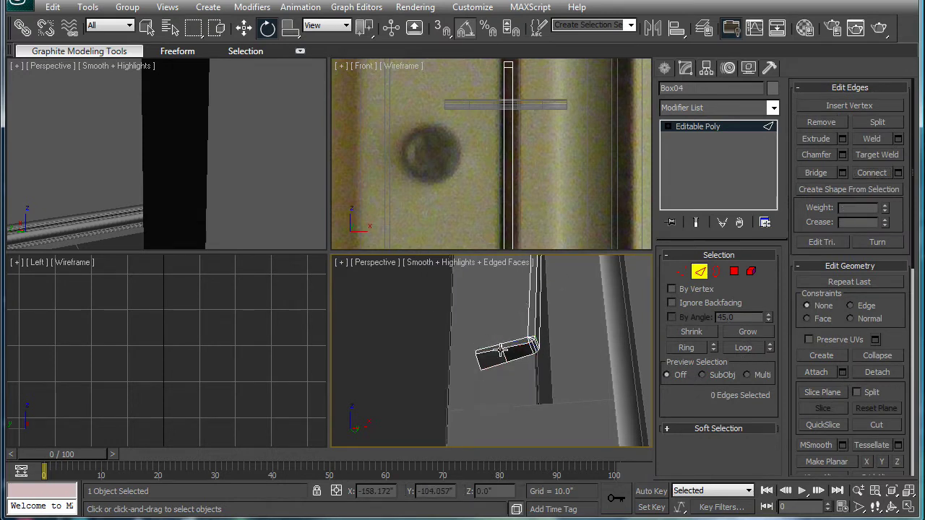
- Compare the bent lever with the vent reference photo in the perspective view and the maximized front view
middle_click_drag(513, 333, 494, 333, "alt")
scroll(499, 343, "down", 4)
scroll(536, 350, "up", 4)
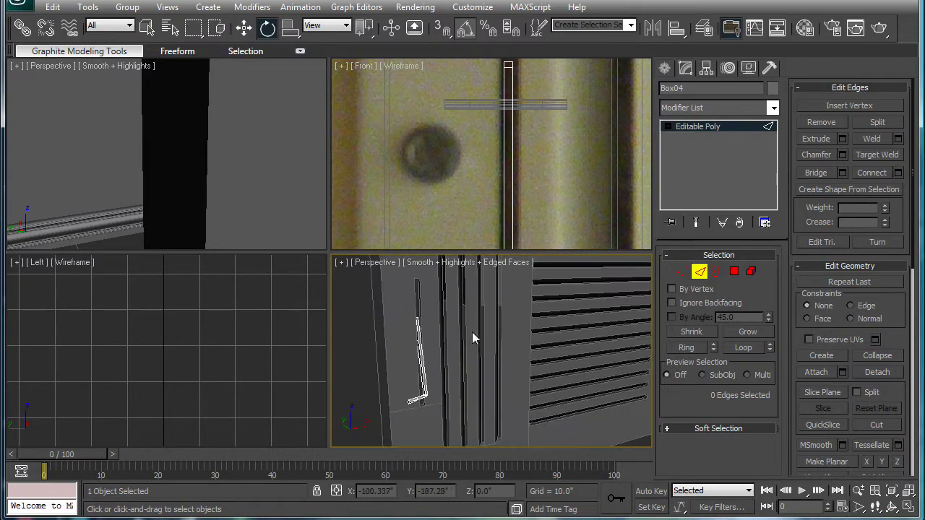
middle_click_drag(490, 193, 404, 191)
scroll(555, 197, "down", 8)
scroll(562, 105, "up", 3)
middle_click_drag(519, 147, 475, 141)
key("s")
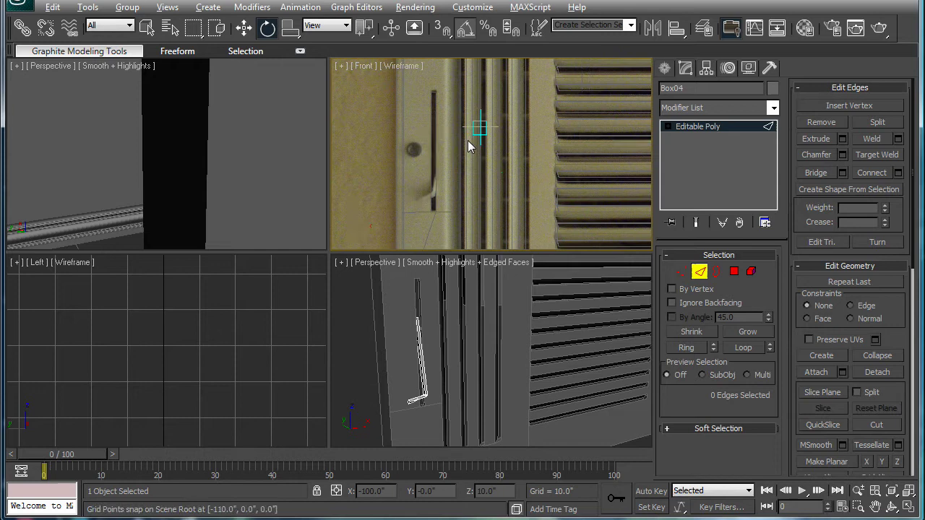
key("s")
middle_click_drag(540, 178, 527, 169)
key("alt+w")
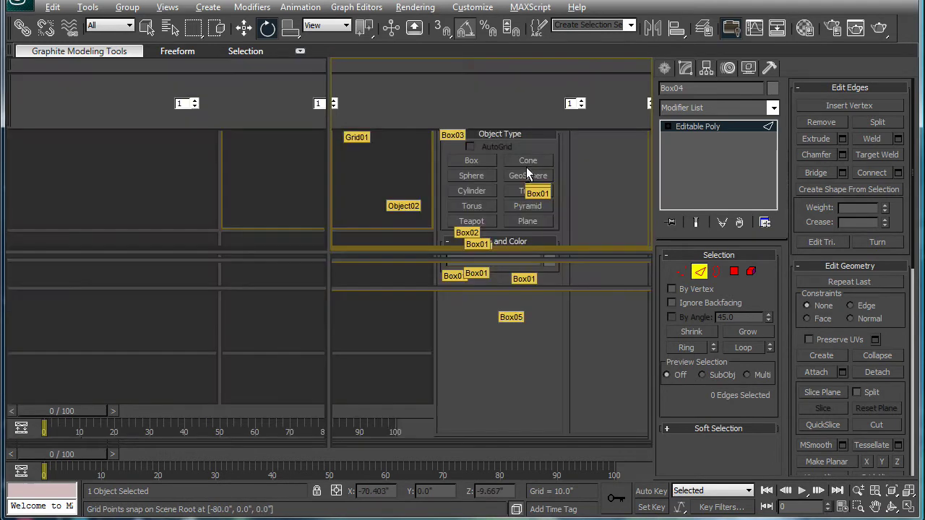
scroll(434, 159, "down", 5)
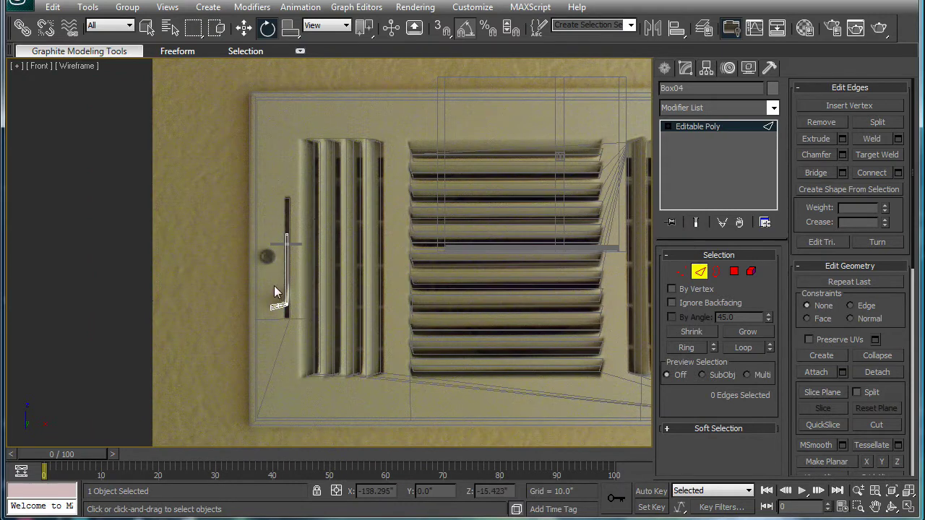
scroll(318, 285, "up", 4)
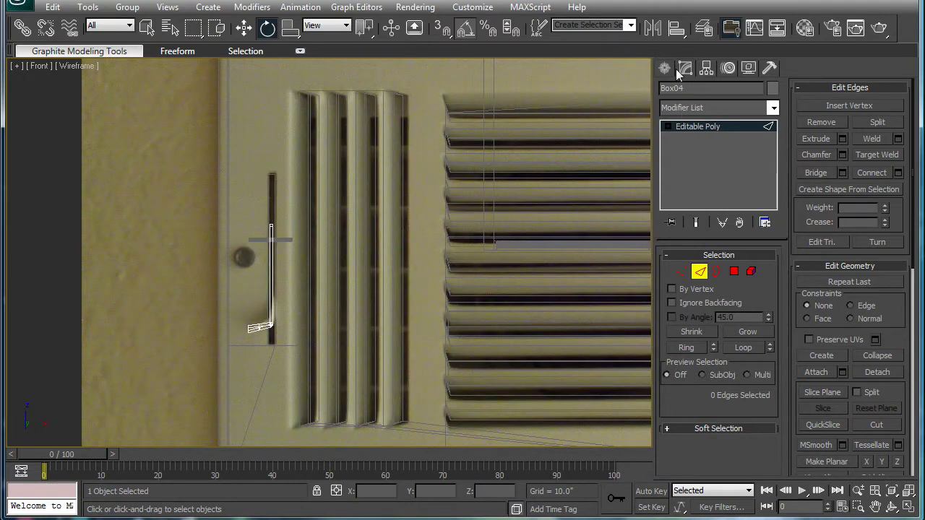
- Create a thin horizontal box across the vent's upper louvers, about 2.4" long and 255.8" wide, with a height of about -11.4"
left_click(667, 70)
left_click(690, 162)
scroll(320, 176, "down", 5)
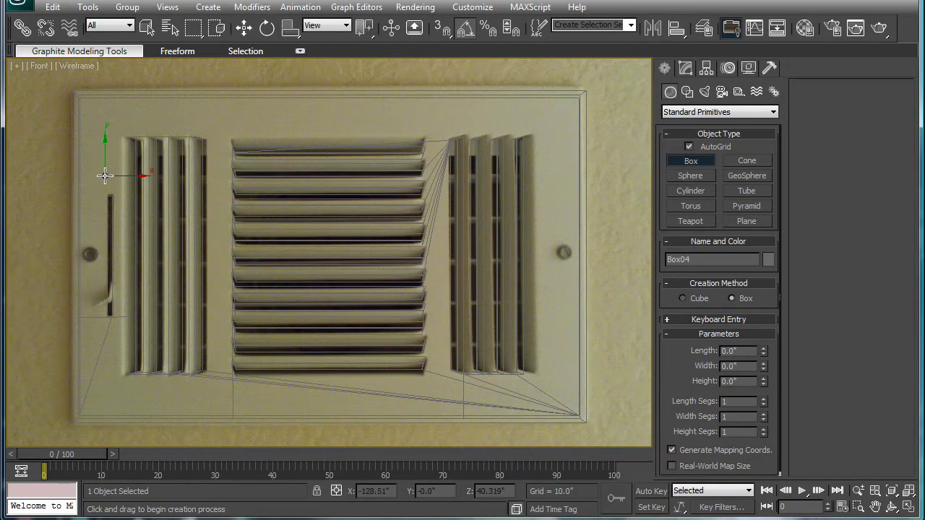
left_click_drag(105, 175, 570, 180)
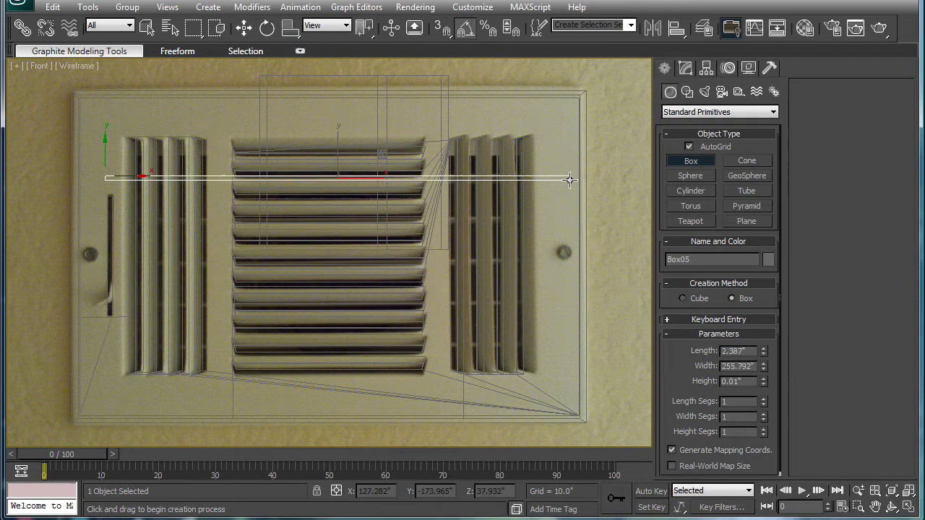
left_click(552, 241)
key("alt+w")
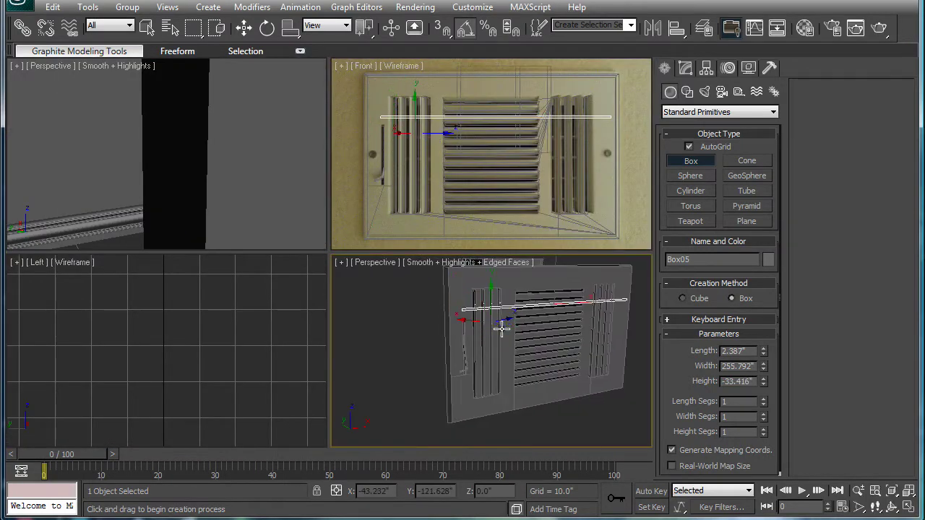
middle_click_drag(501, 330, 535, 349, "alt")
left_click_drag(763, 384, 760, 338)
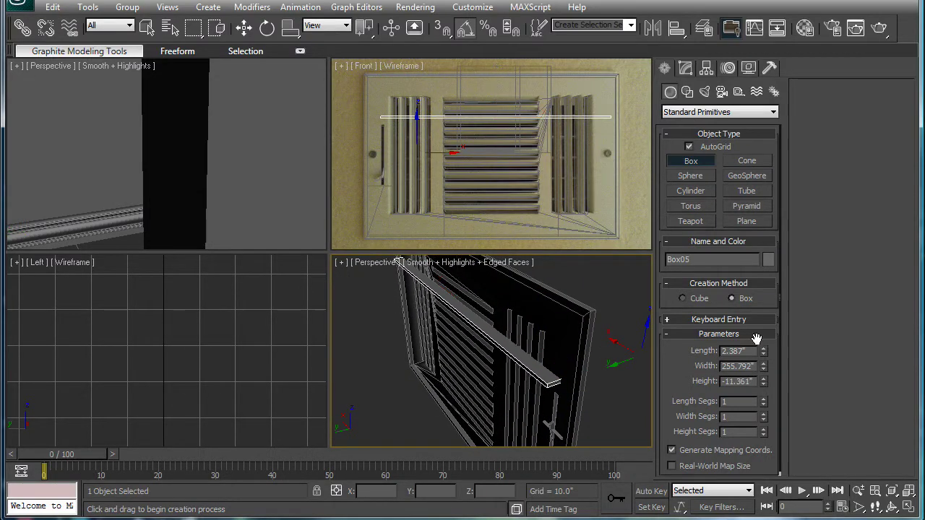
- Shift the new horizontal bar slightly behind the vent and tilt it to 60 degrees around the X axis
middle_click_drag(574, 364, 561, 367, "alt")
key("w")
mouse_move(423, 312)
left_mouse_down()
mouse_move(409, 320)
mouse_move(418, 314)
left_mouse_up()
middle_click_drag(458, 320, 442, 338, "alt")
key("e")
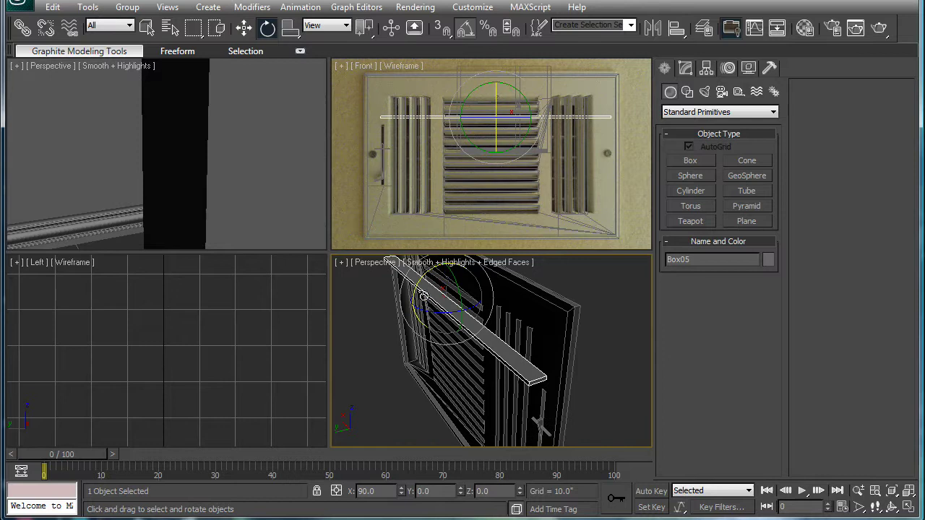
left_click_drag(421, 293, 417, 312)
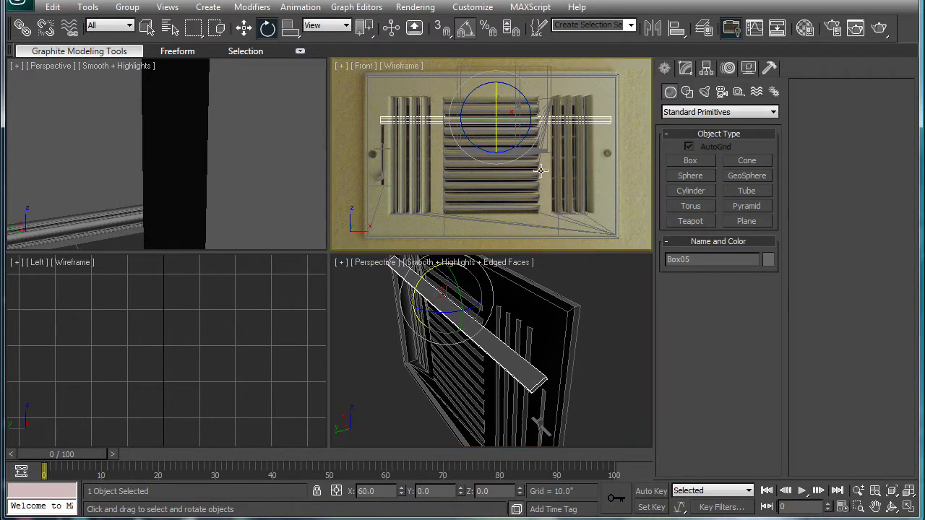
- Clone the tilted bar down the vent as 4 copies spaced about 22.2" apart, and deselect them
scroll(533, 155, "up", 4)
key("w")
mouse_move(477, 151)
middle_mouse_down()
mouse_move(495, 145)
mouse_move(496, 130)
middle_mouse_up()
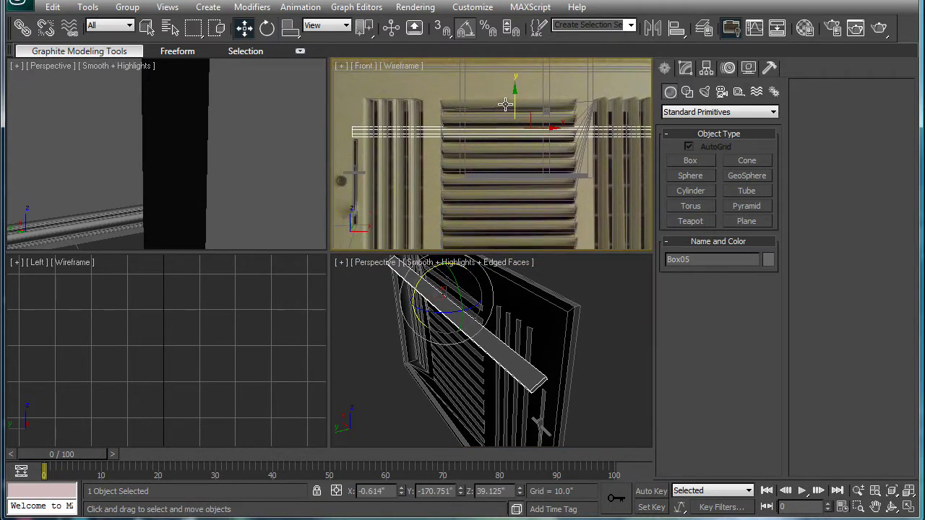
left_click_drag(506, 105, 509, 131, "shift")
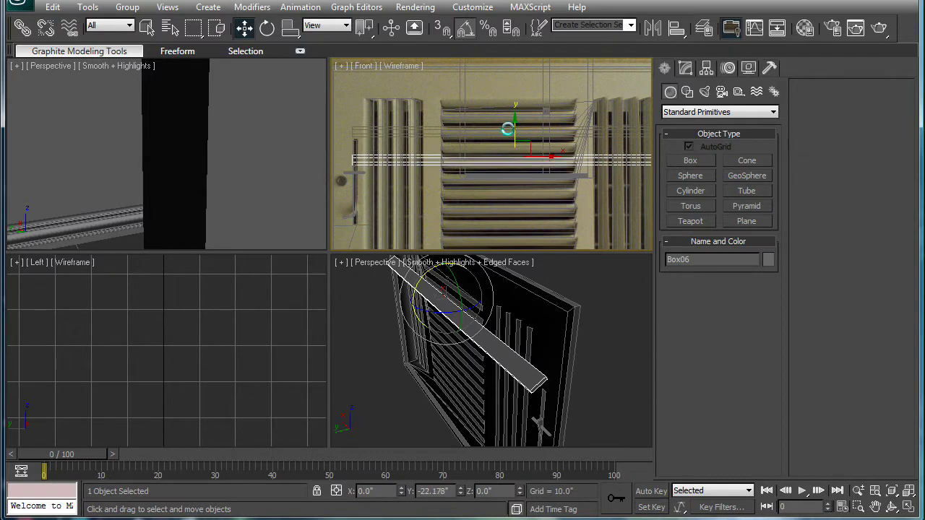
left_click(496, 261)
left_click(496, 261)
left_click(497, 261)
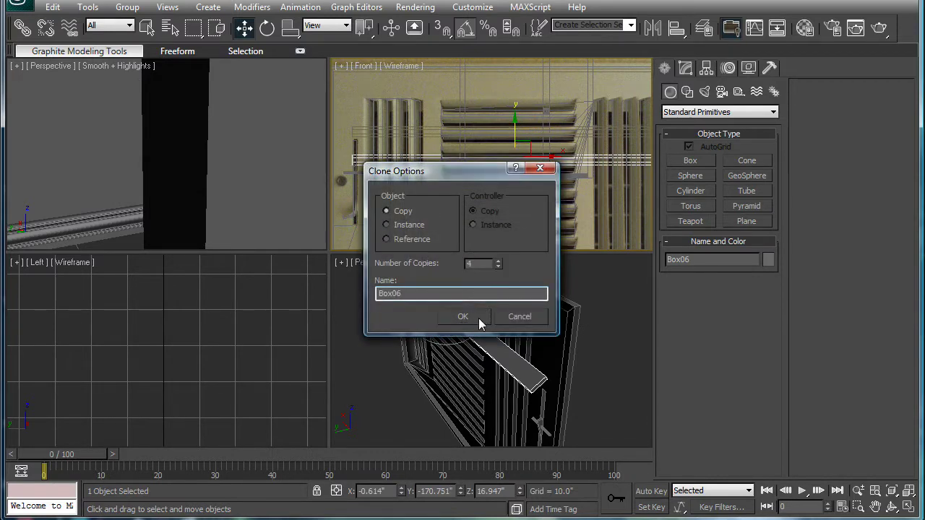
left_click(475, 318)
middle_click_drag(489, 179, 508, 89)
scroll(498, 120, "down", 3)
left_click(485, 219)
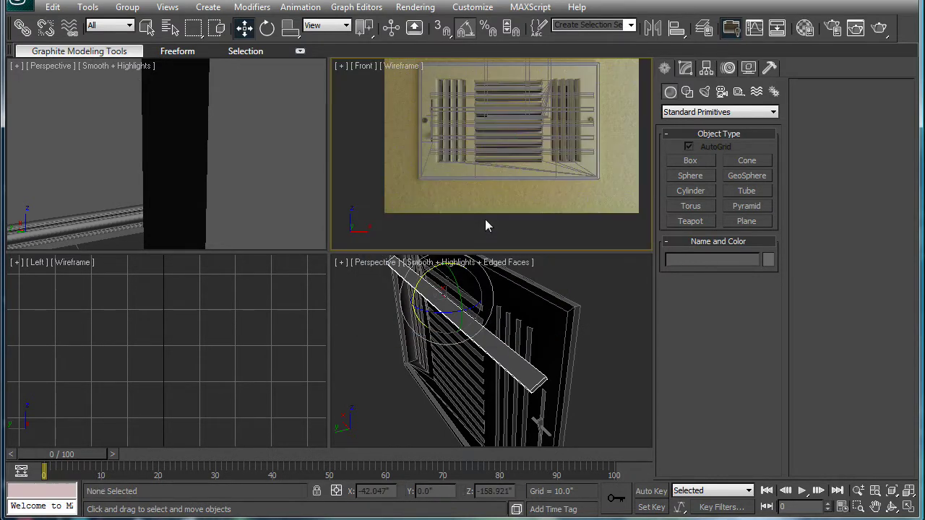
scroll(541, 321, "down", 3)
middle_click_drag(541, 320, 531, 337)
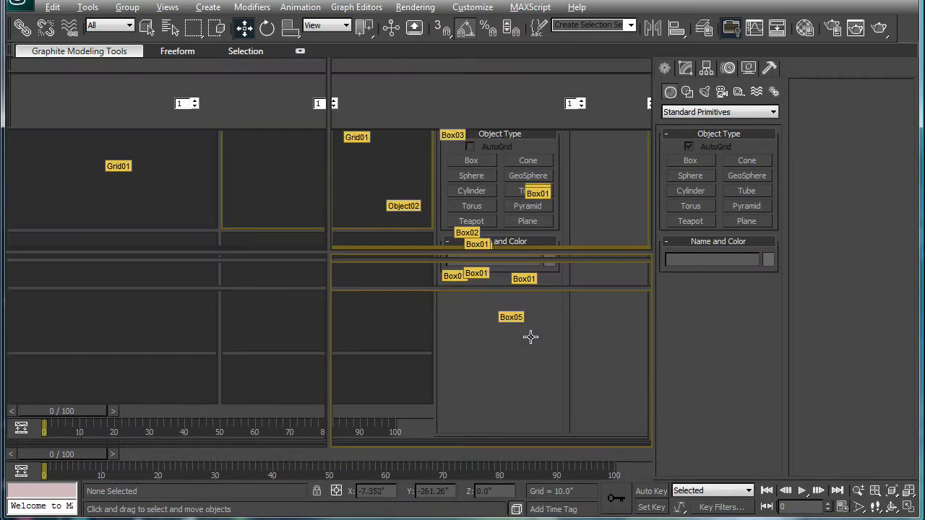
- Examine the vent's front louvers and the tilted bars behind them from several angles, with and without edged faces
key("alt+w")
middle_click_drag(506, 295, 422, 260, "alt")
key("F4")
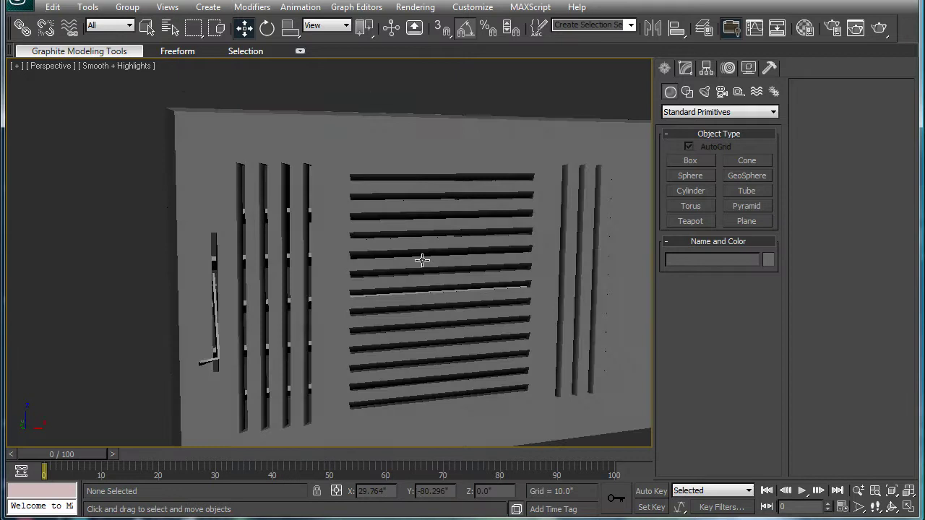
scroll(446, 305, "down", 4)
middle_click_drag(446, 305, 386, 224, "alt")
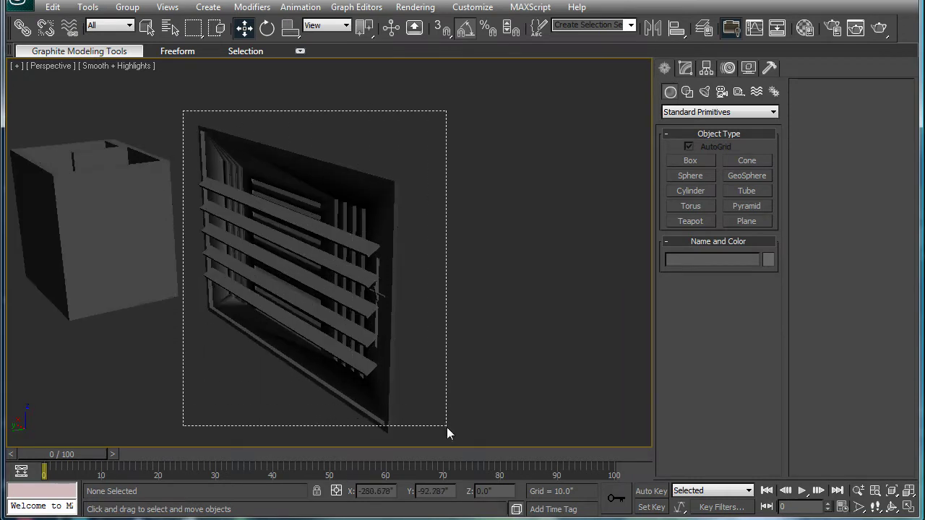
left_click_drag(447, 427, 448, 428)
middle_click_drag(361, 252, 468, 200, "alt")
left_click(408, 198)
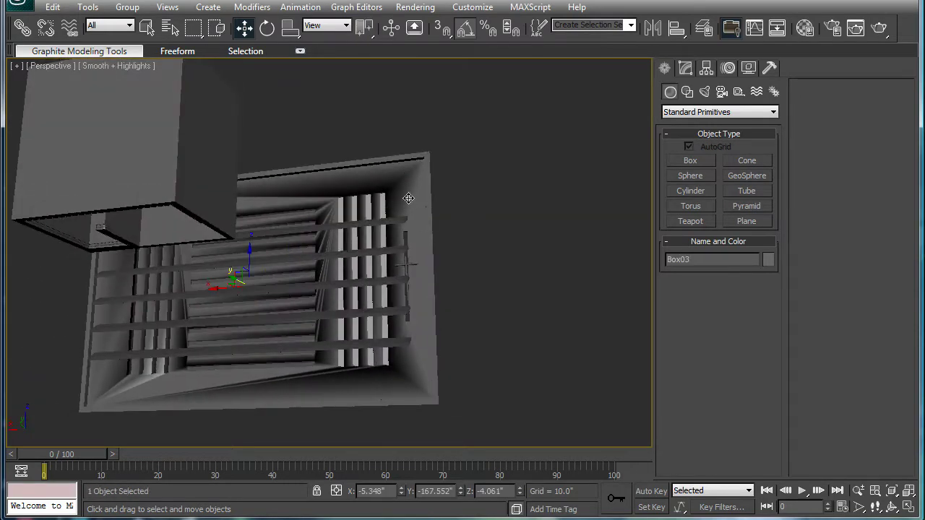
scroll(423, 212, "up", 3)
key("F4")
scroll(409, 201, "down", 3)
mouse_move(381, 235)
middle_mouse_down("alt")
mouse_move(361, 250)
mouse_move(380, 258)
mouse_move(250, 211)
mouse_move(196, 205)
mouse_move(384, 221)
middle_mouse_up("alt")
scroll(378, 265, "up", 3)
scroll(378, 265, "down", 5)
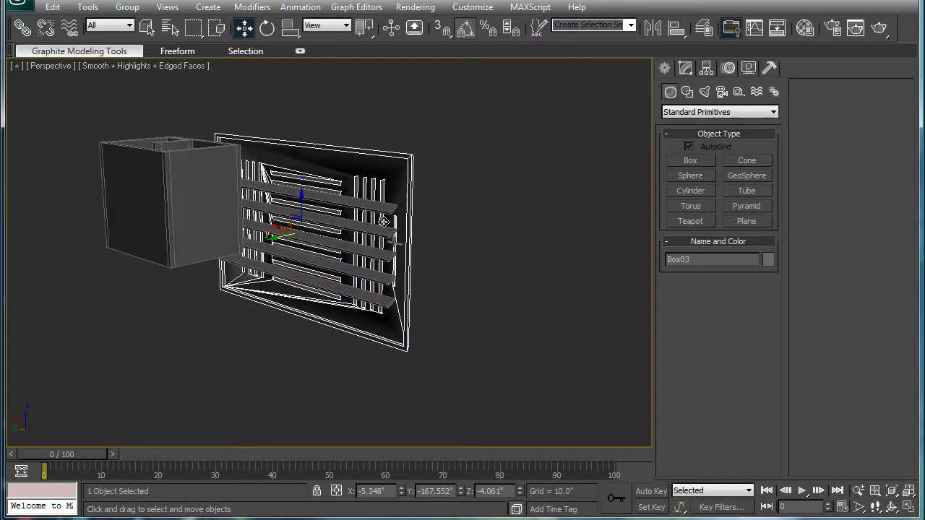
- Select the vent together with its lever and tilted bars and group them under the name rectangle_vent
left_click(456, 202)
middle_click_drag(457, 203, 383, 147, "alt")
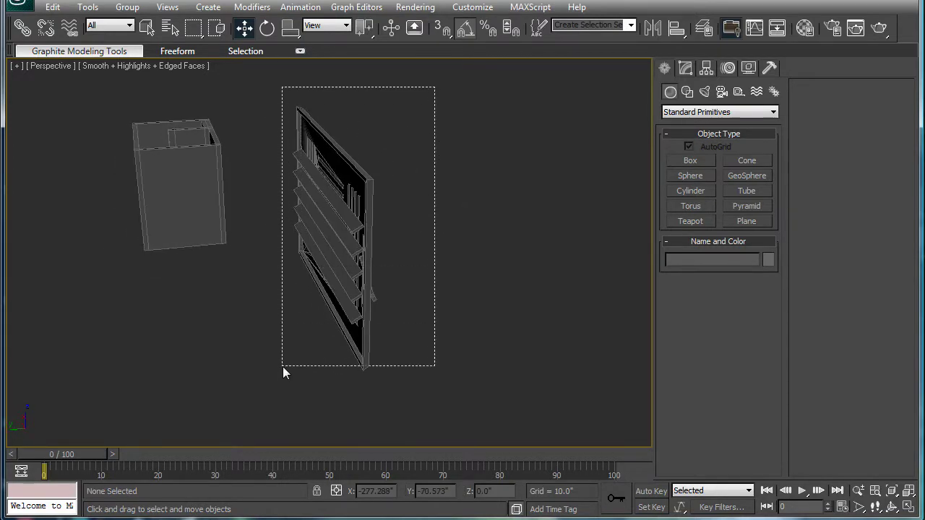
left_click_drag(283, 372, 276, 384)
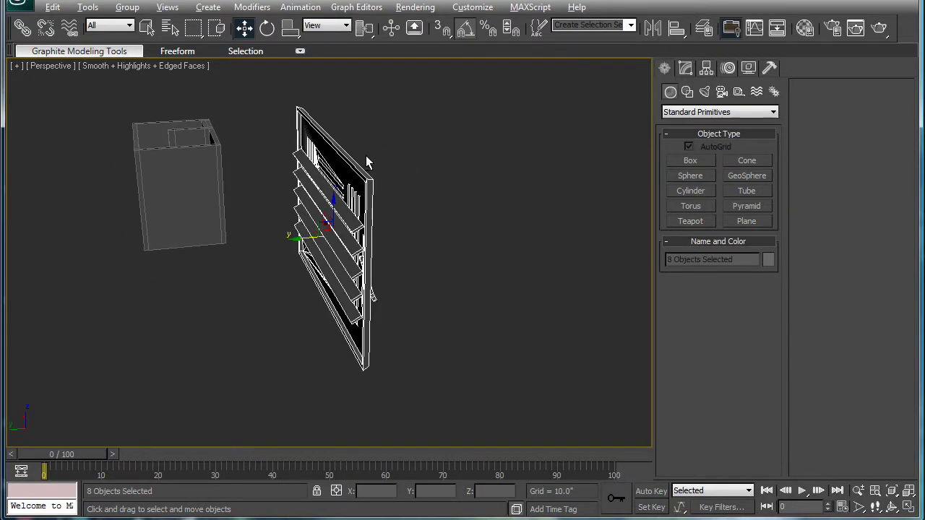
left_click(22, 28)
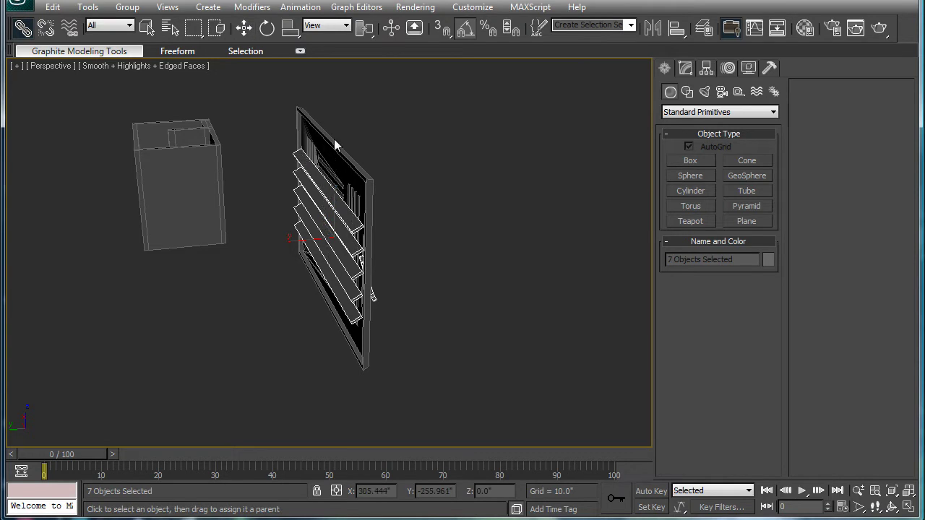
left_click(470, 144)
left_click_drag(280, 387, 280, 387)
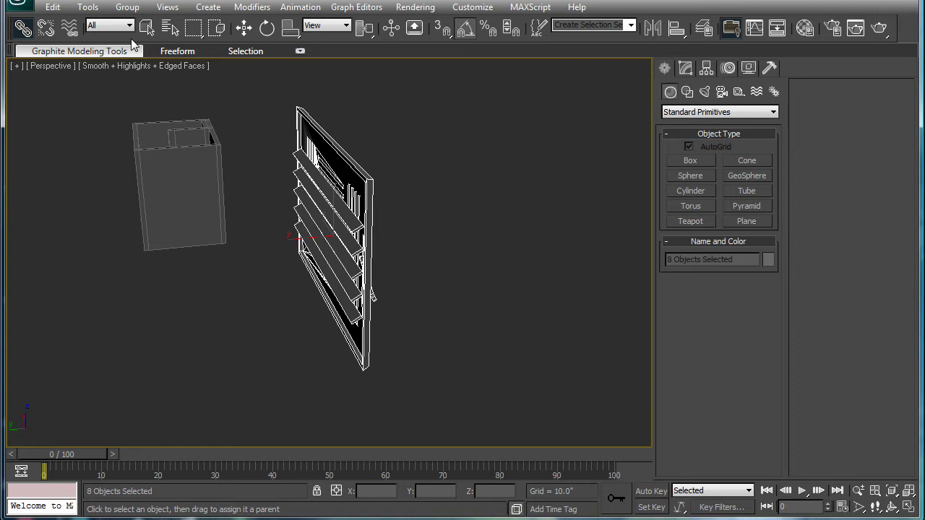
left_click(127, 6)
left_click(145, 25)
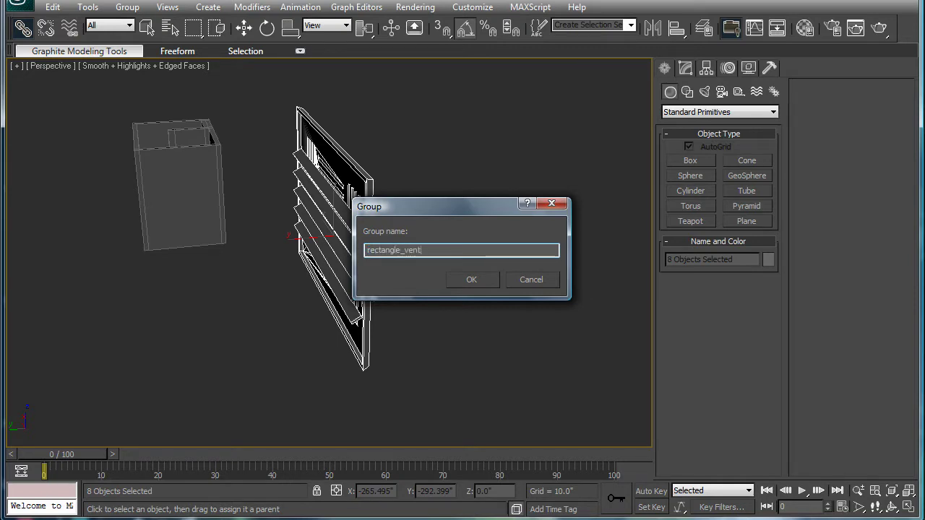
key("Return")
- Draw a small box on the room's outer wall, about 8.2" long and 1.1" high, and set its width to 12"
middle_click_drag(527, 304, 258, 246, "alt")
scroll(389, 230, "down", 4)
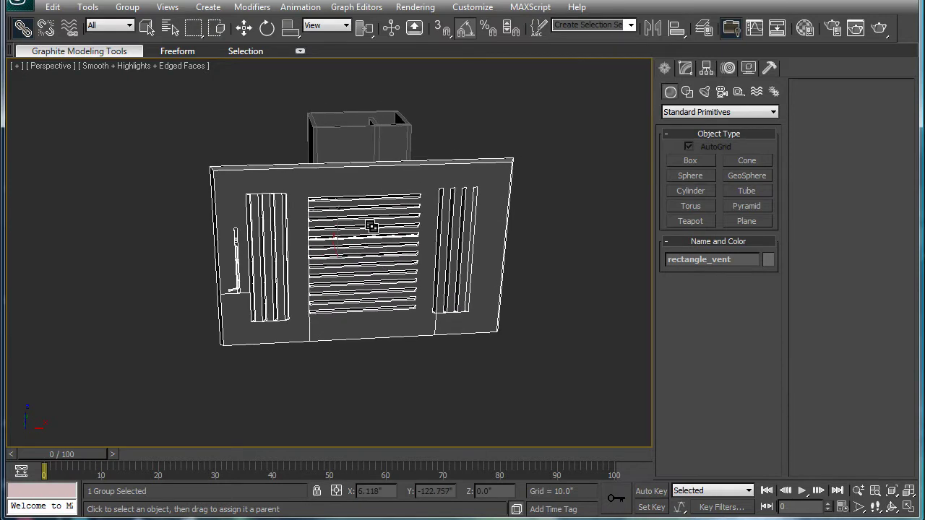
scroll(354, 224, "up", 5)
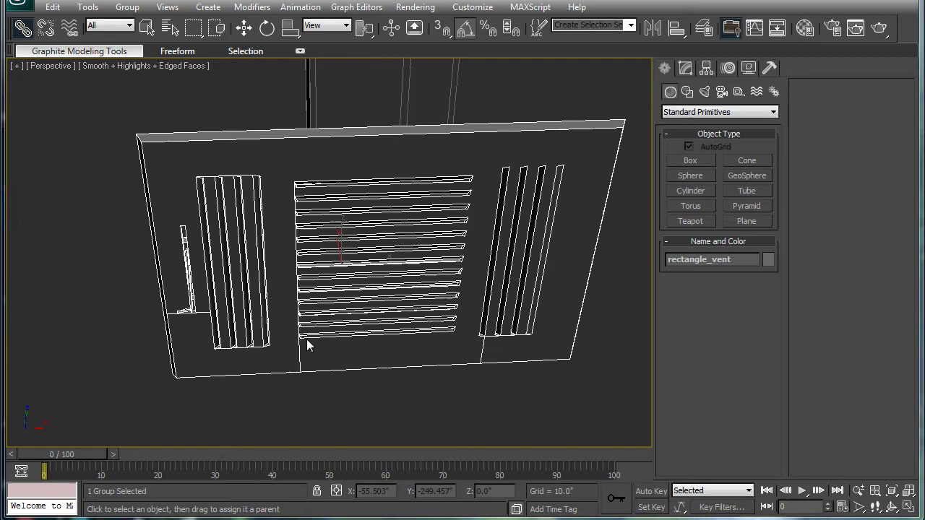
scroll(315, 302, "down", 3)
middle_click_drag(449, 302, 425, 292, "alt")
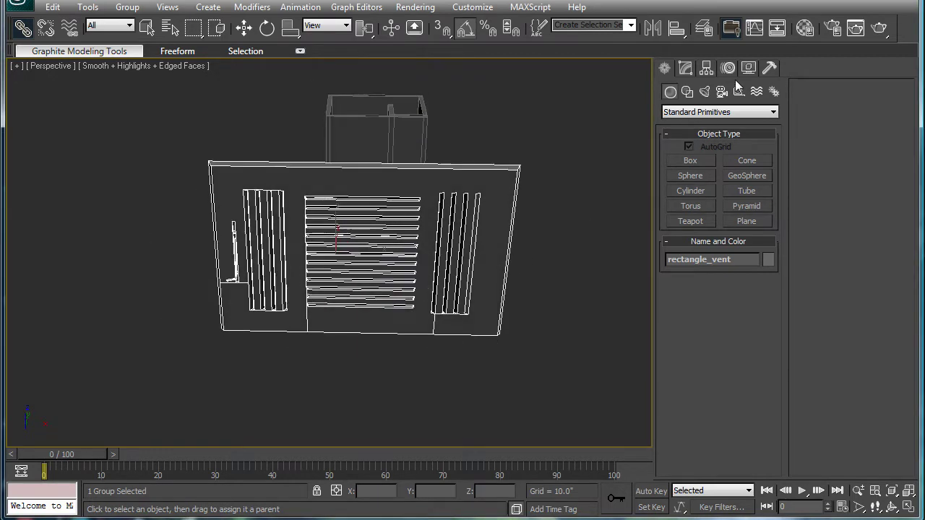
scroll(502, 189, "up", 3)
left_click(688, 160)
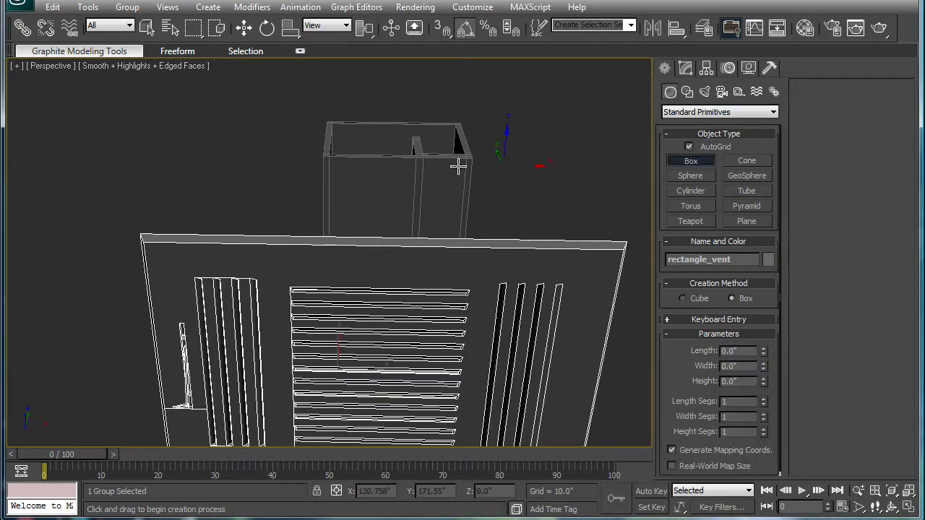
scroll(423, 177, "up", 2)
left_click_drag(355, 231, 341, 238)
left_click(341, 238)
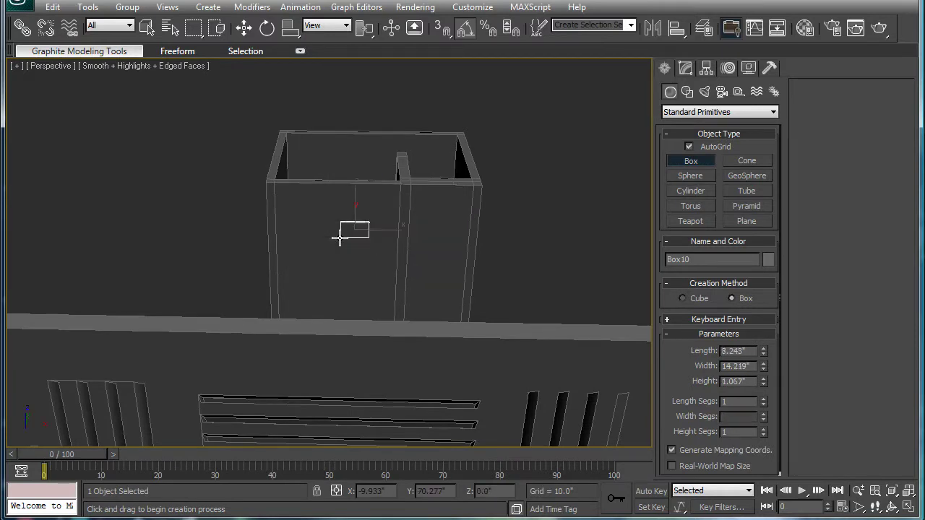
double_click(747, 366)
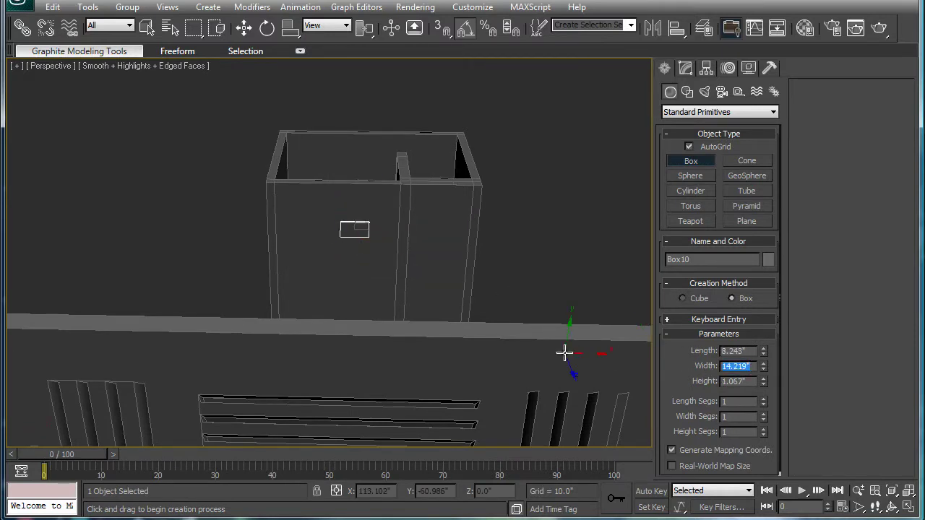
type("21")
scroll(306, 259, "down", 5)
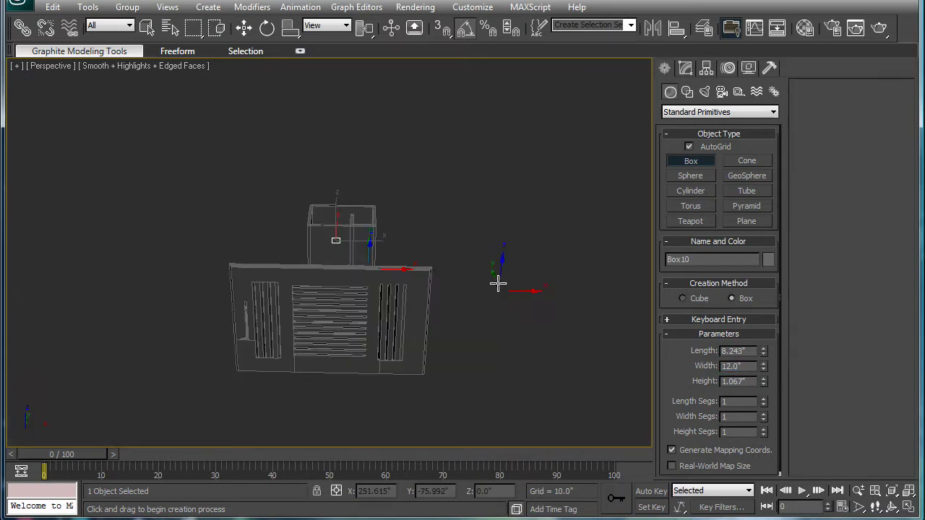
right_click(498, 282)
- Scale the vent group down in the front view to about 6% along its local X and Z axes
left_click(399, 293)
middle_click_drag(399, 293, 415, 277, "alt")
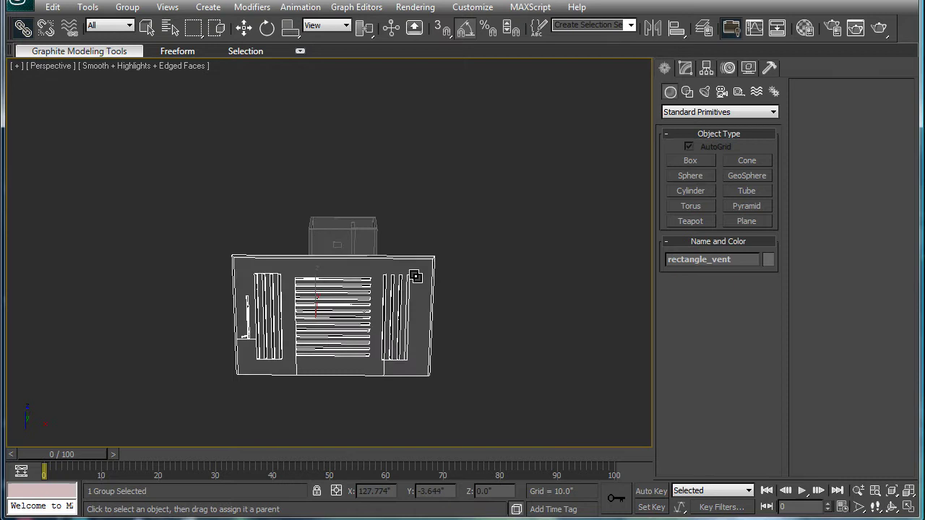
left_click_drag(289, 29, 298, 50)
key("f")
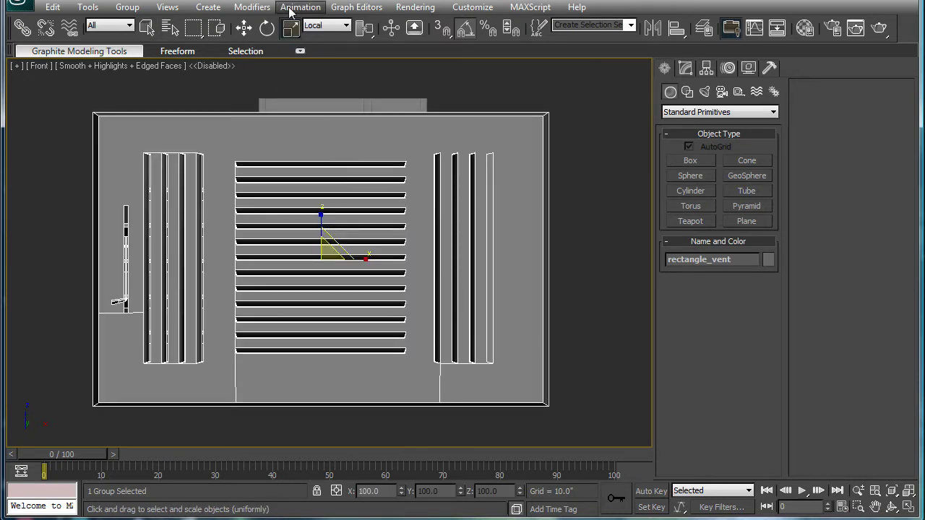
middle_click_drag(328, 211, 331, 207)
left_click_drag(336, 244, 394, 276)
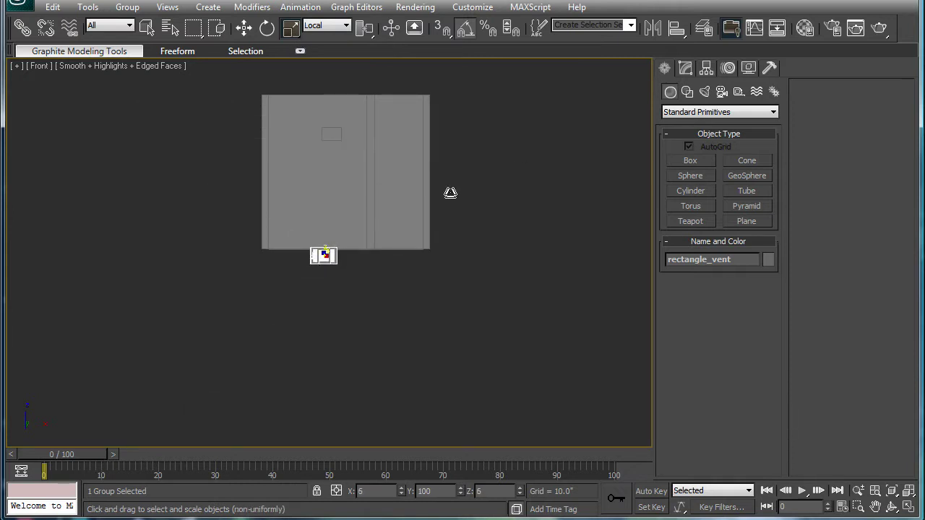
left_click_drag(451, 193, 435, 203)
- Move the vent up to just beneath the small wall box and scale it down to match the box's width
scroll(350, 246, "up", 2)
key("w")
left_click_drag(324, 247, 338, 81)
key("z")
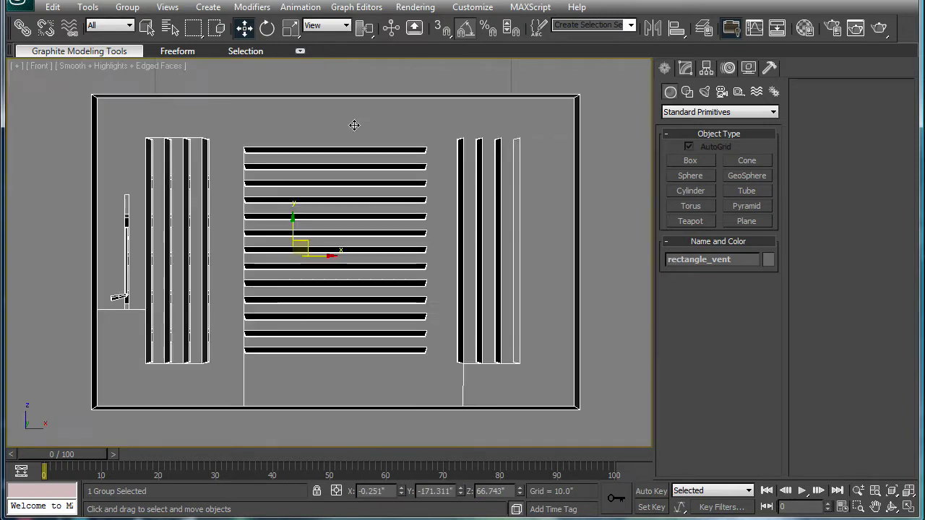
scroll(354, 125, "down", 4)
key("r")
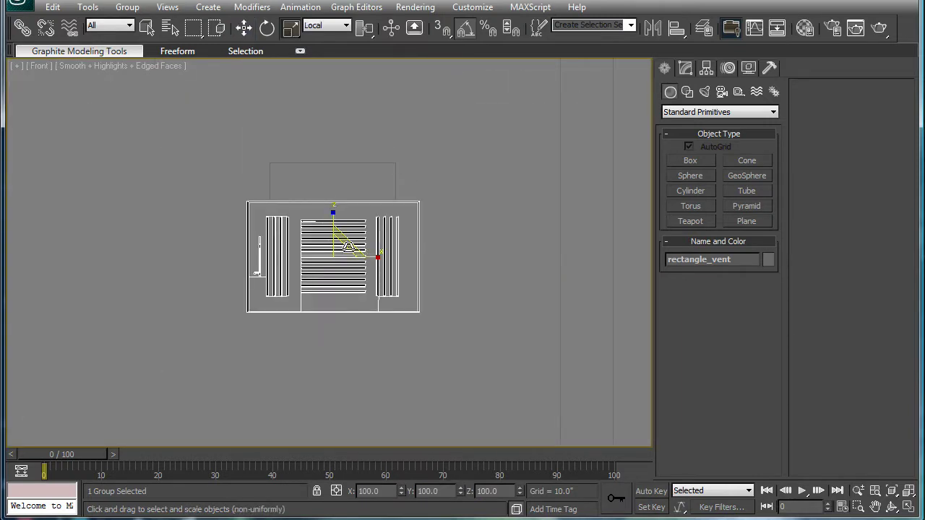
left_click_drag(341, 256, 331, 284)
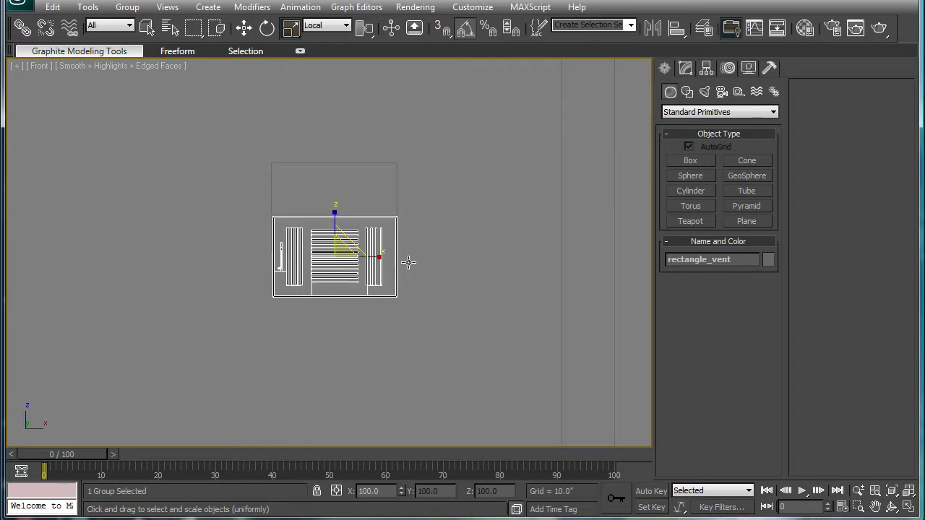
scroll(409, 262, "up", 3)
scroll(369, 222, "down", 3)
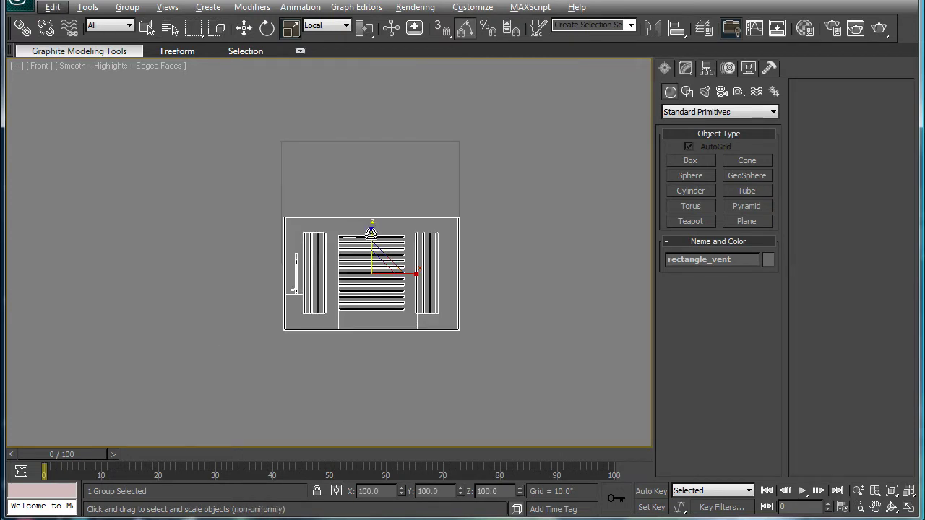
- Scale the vent down along its local Y axis until its depth is that of a thin panel
key("p")
key("z")
middle_click_drag(391, 244, 475, 289, "alt")
scroll(449, 266, "down", 4)
scroll(475, 289, "up", 4)
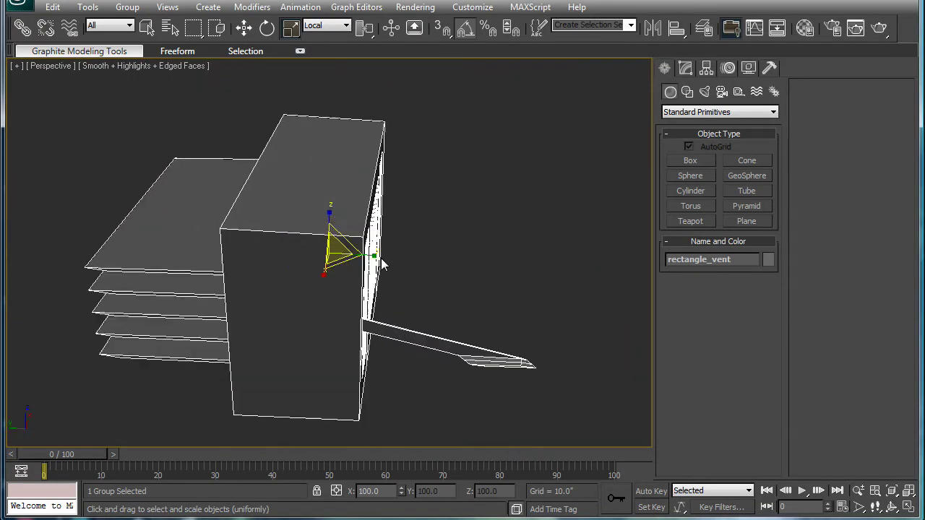
left_click_drag(377, 253, 748, 179)
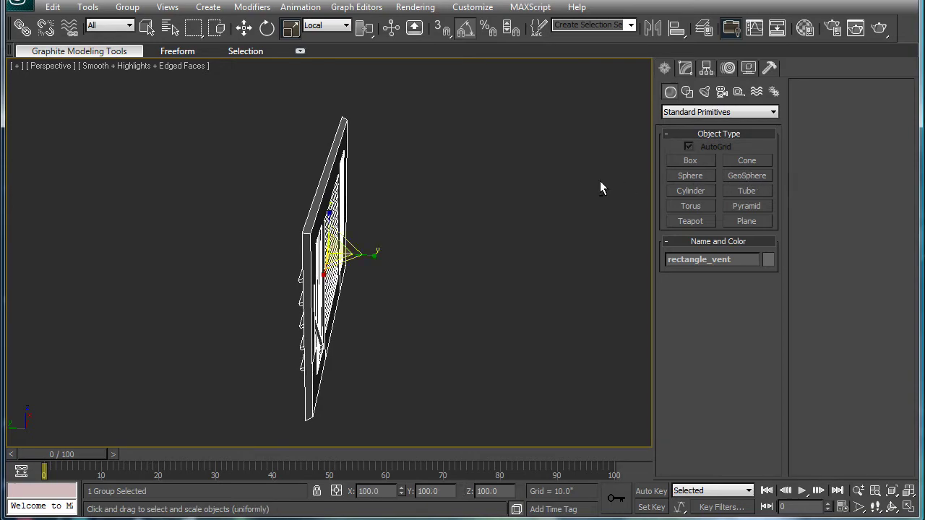
middle_click_drag(600, 182, 416, 241, "alt")
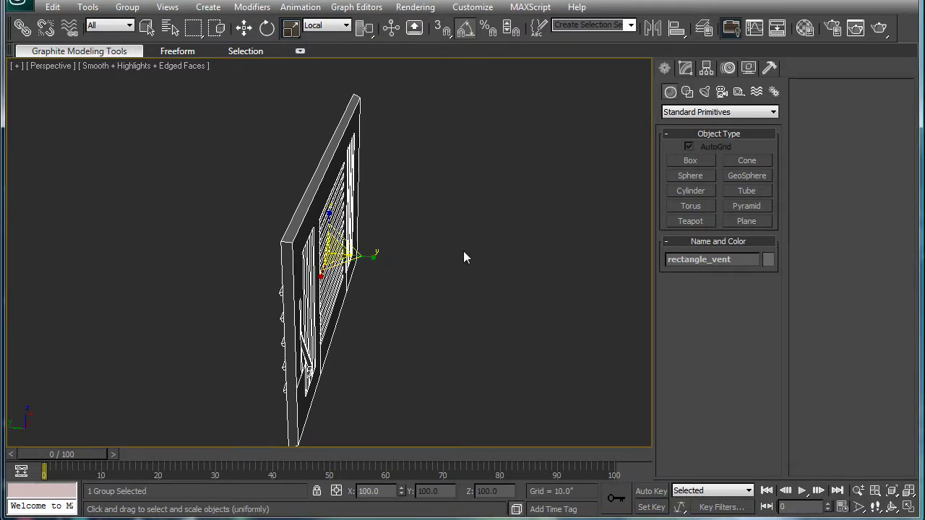
- Examine the scaled vent's size and position against the room and its walls from several angles
left_click(512, 199)
scroll(513, 199, "down", 5)
middle_click_drag(513, 199, 394, 173, "alt")
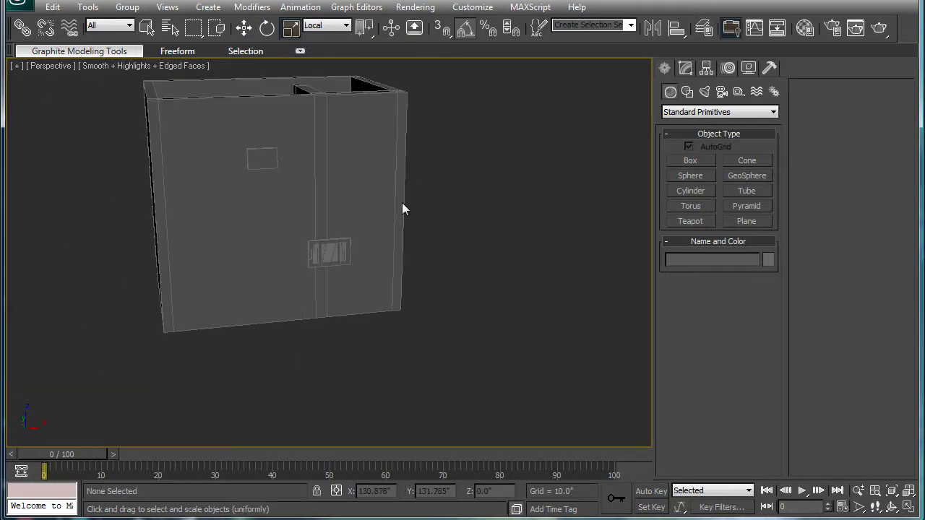
left_click(341, 256)
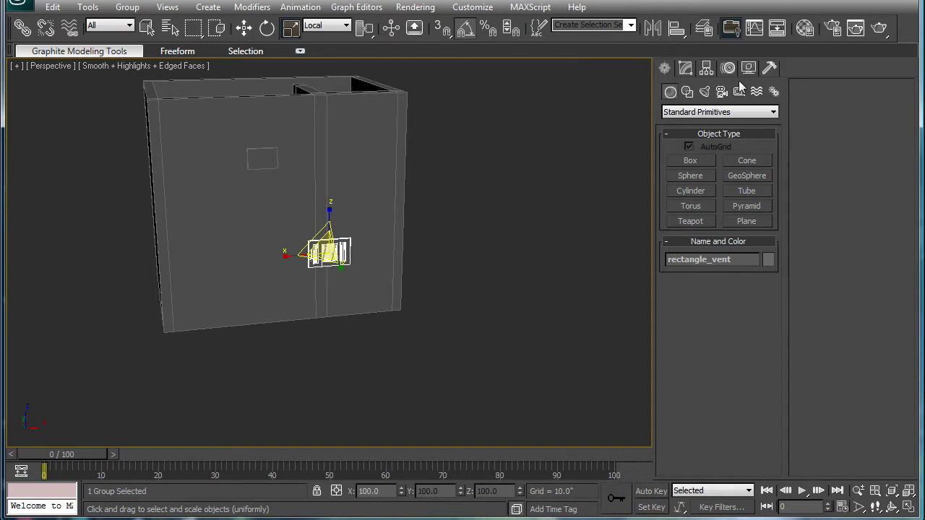
left_click(685, 67)
middle_click_drag(595, 147, 347, 248, "alt")
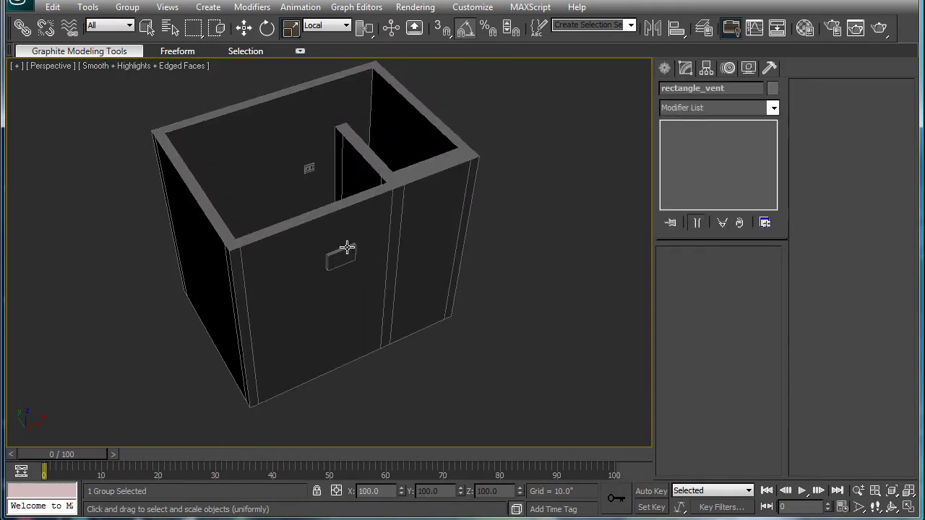
left_click(305, 167)
left_click(554, 298)
middle_click_drag(517, 280, 479, 258, "alt")
left_click(265, 175)
left_click(500, 285)
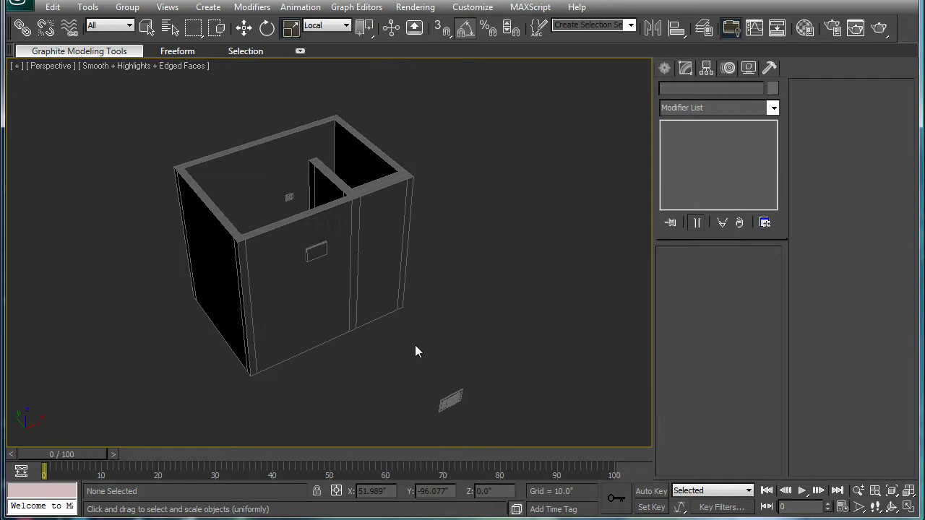
- Move the vent about 36" toward the room along Y, rotate it 90 degrees around X, and deselect it
left_click(450, 401)
scroll(506, 380, "up", 3)
key("w")
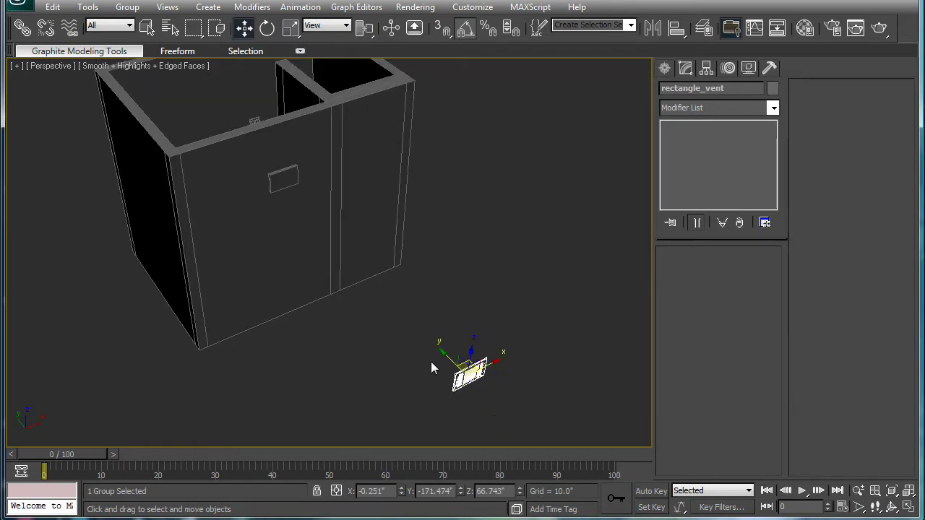
mouse_move(448, 354)
left_mouse_down()
mouse_move(384, 291)
mouse_move(430, 330)
mouse_move(438, 352)
left_mouse_up()
key("e")
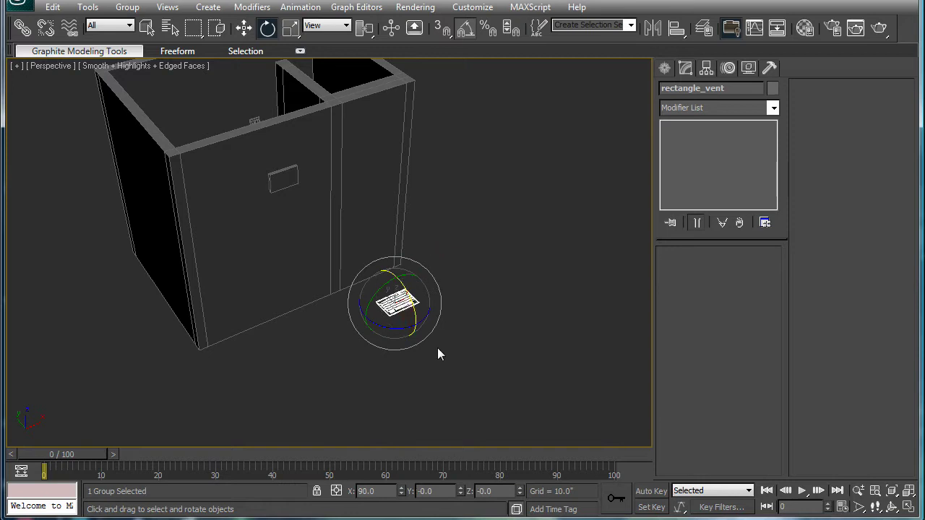
left_click(439, 348)
- Select the vent in the top view and move it into the room's interior, between the back wall and the partition
middle_click_drag(439, 349, 442, 132, "alt")
scroll(460, 306, "up", 3)
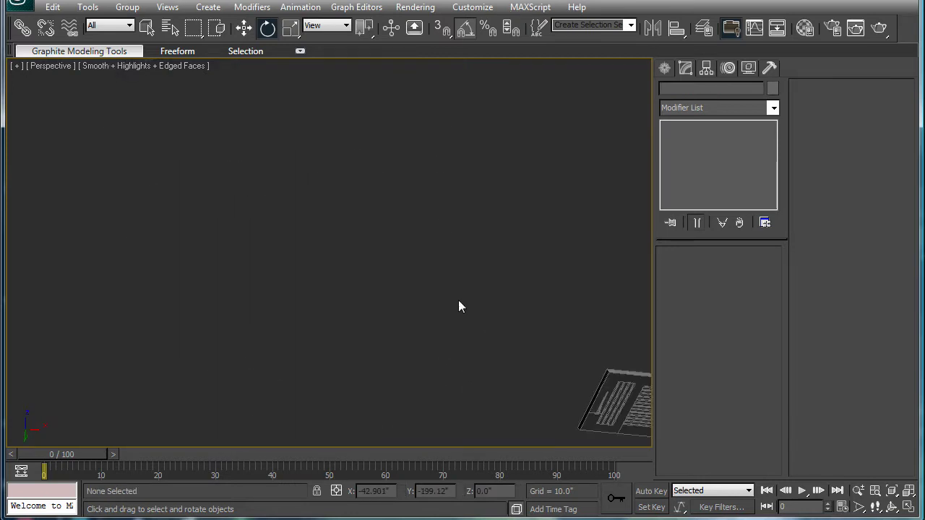
middle_click_drag(461, 306, 180, 144)
scroll(237, 204, "down", 3)
middle_click_drag(238, 204, 384, 205, "alt")
key("t")
scroll(385, 208, "up", 2)
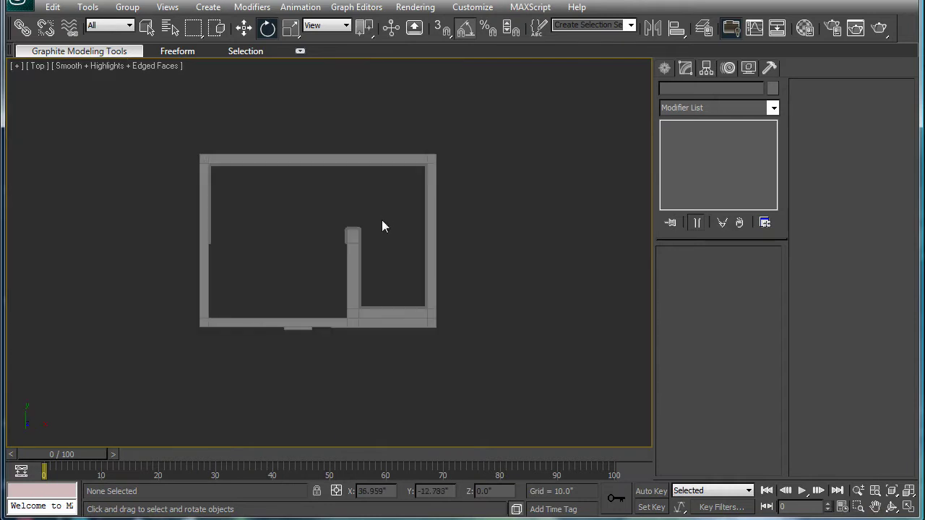
scroll(383, 223, "down", 2)
left_click_drag(244, 391, 334, 444)
key("w")
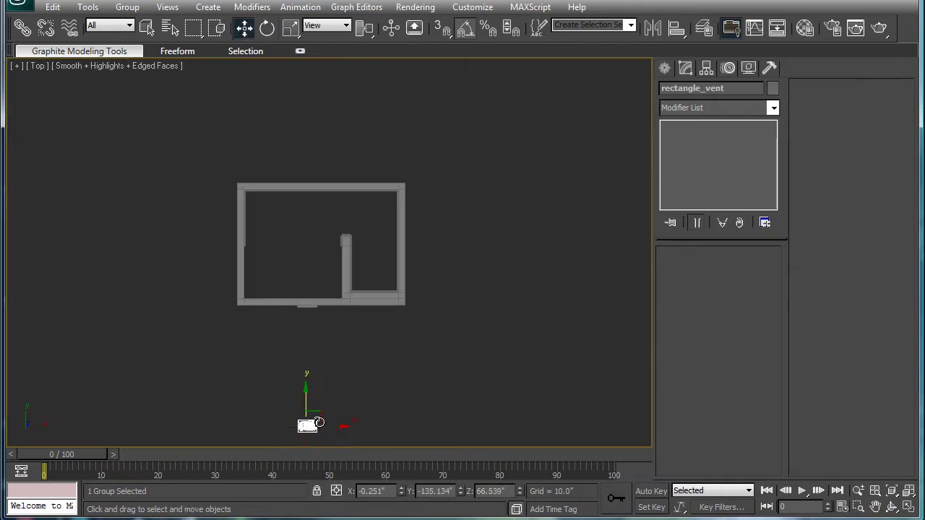
left_click_drag(322, 398, 344, 188)
scroll(344, 188, "up", 5)
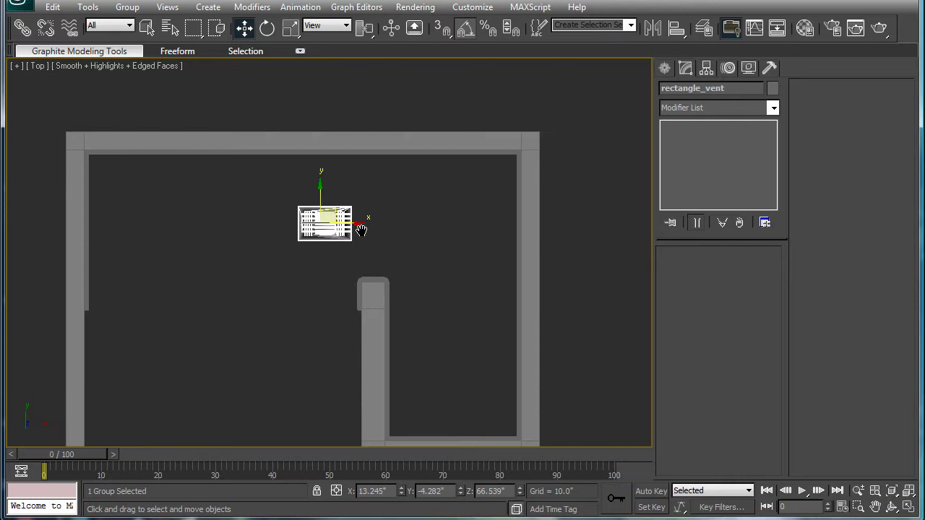
- Draw a narrow spacer box about 1.35" wide from the back wall's inner face and set its length to 7"
left_click(389, 202)
left_click(410, 116)
middle_click_drag(409, 116, 389, 145)
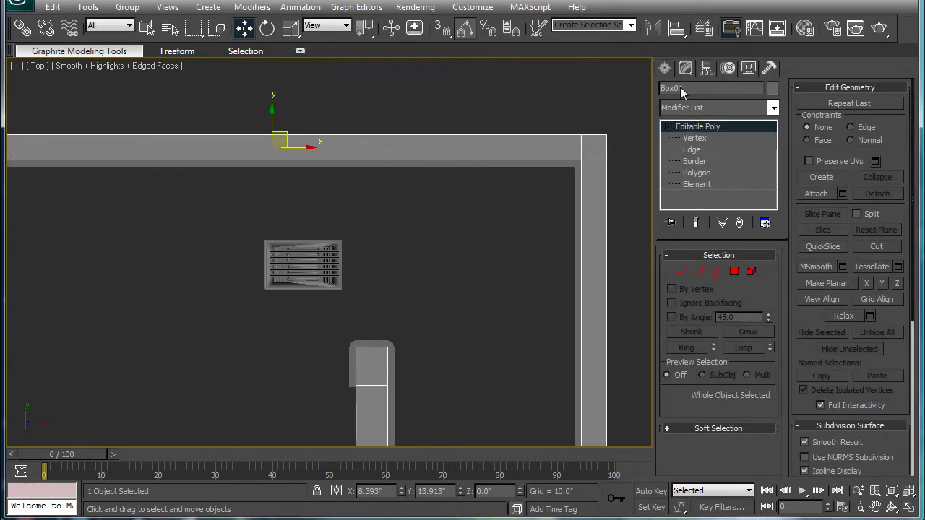
left_click(665, 67)
left_click(691, 160)
scroll(268, 170, "up", 2)
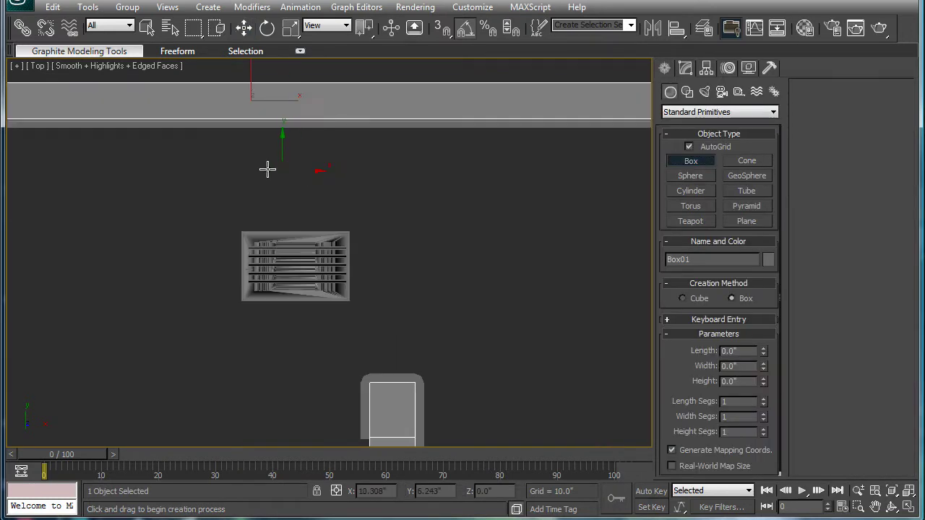
mouse_move(255, 118)
left_mouse_down()
mouse_move(279, 169)
mouse_move(268, 181)
left_mouse_up()
left_click(262, 173)
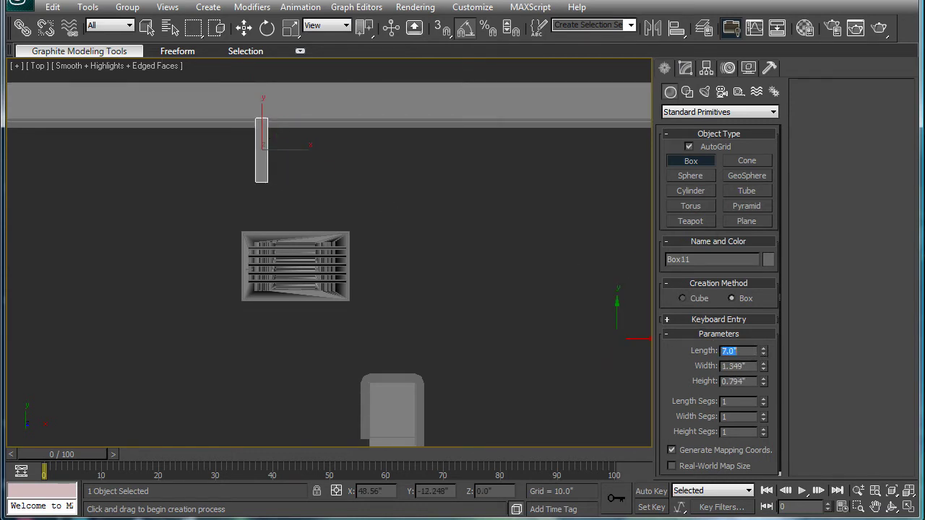
middle_click_drag(527, 275, 467, 271)
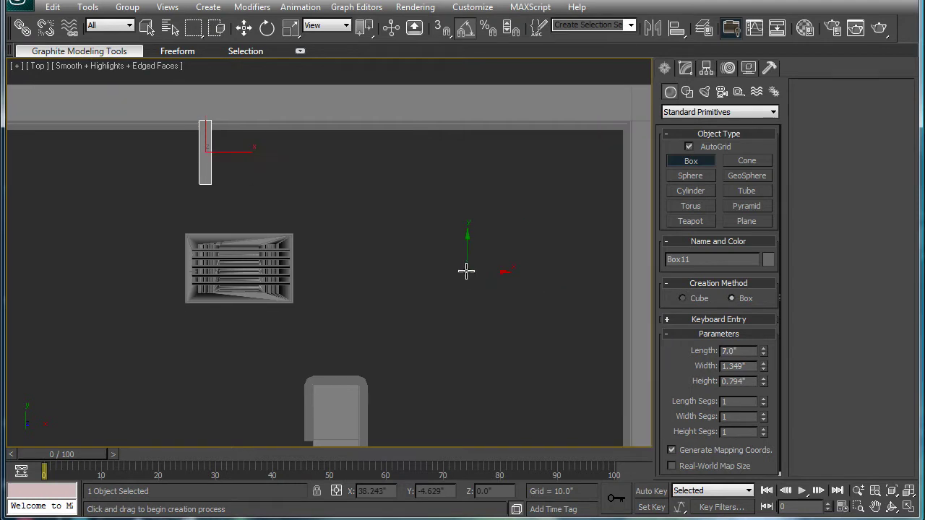
- Draw a second thin spacer box running sideways from the first spacer's end and set its width to 32"
key("w")
left_click(711, 160)
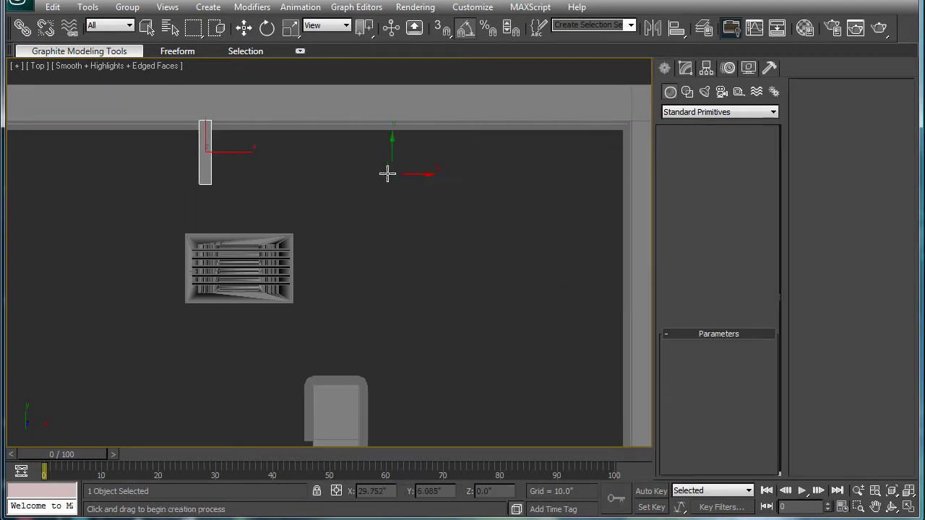
middle_click_drag(191, 192, 89, 180)
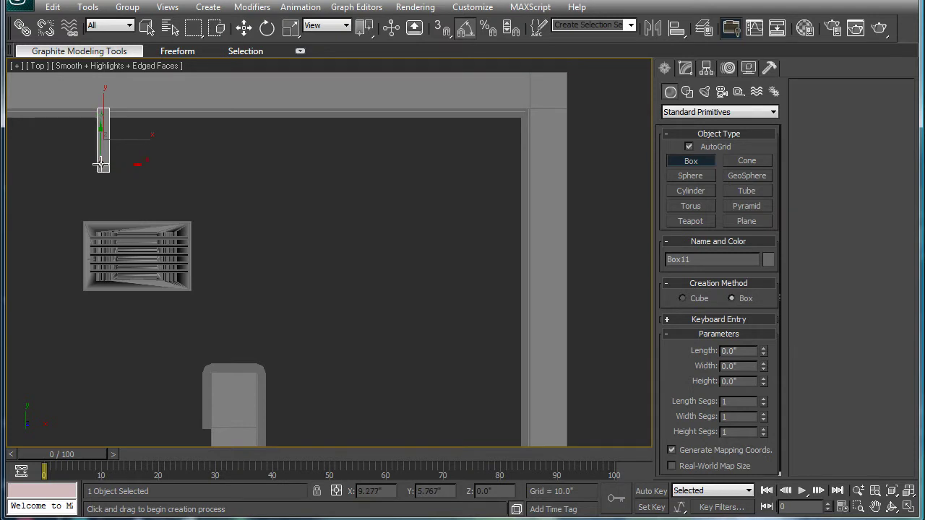
left_click_drag(101, 165, 632, 176)
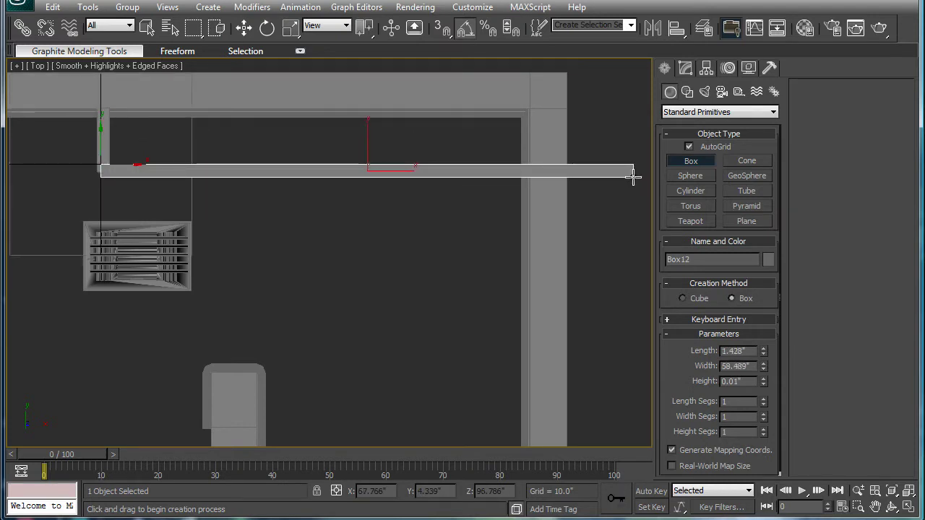
left_click(629, 172)
double_click(747, 365)
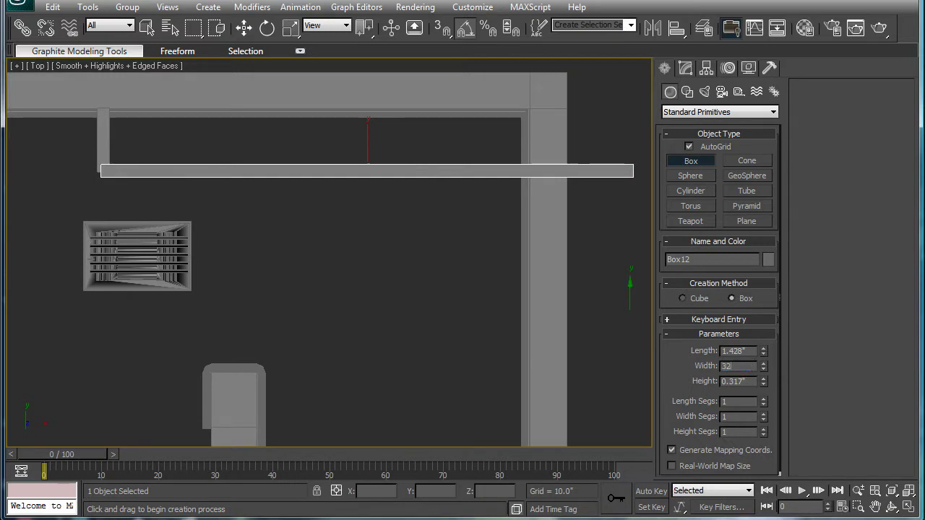
type("32")
key("Return")
- Move the 32" spacer against the right wall and away from the back wall, and shift the 7" spacer along X toward its inner end
middle_click_drag(406, 230, 413, 230)
scroll(383, 170, "up", 2)
middle_click_drag(369, 187, 265, 274)
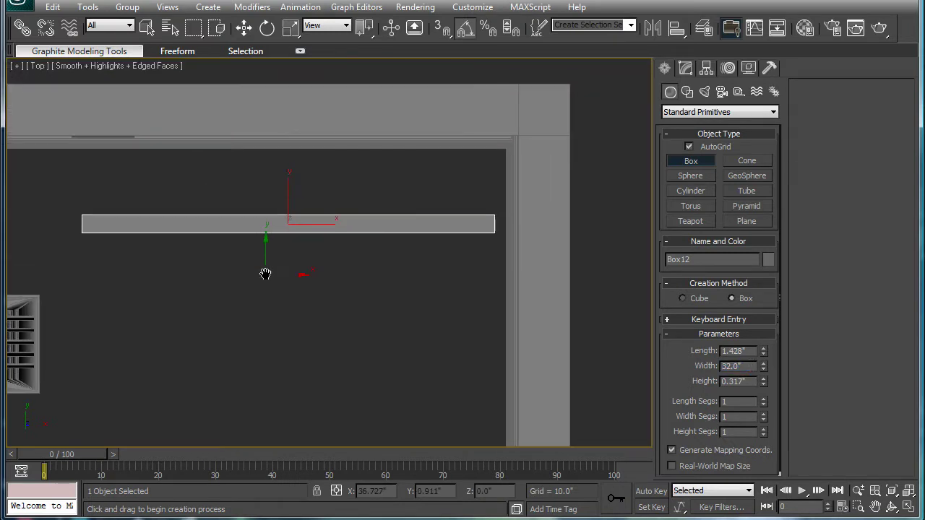
key("w")
left_click_drag(317, 226, 341, 231)
middle_click_drag(291, 216, 523, 240)
left_click(144, 209)
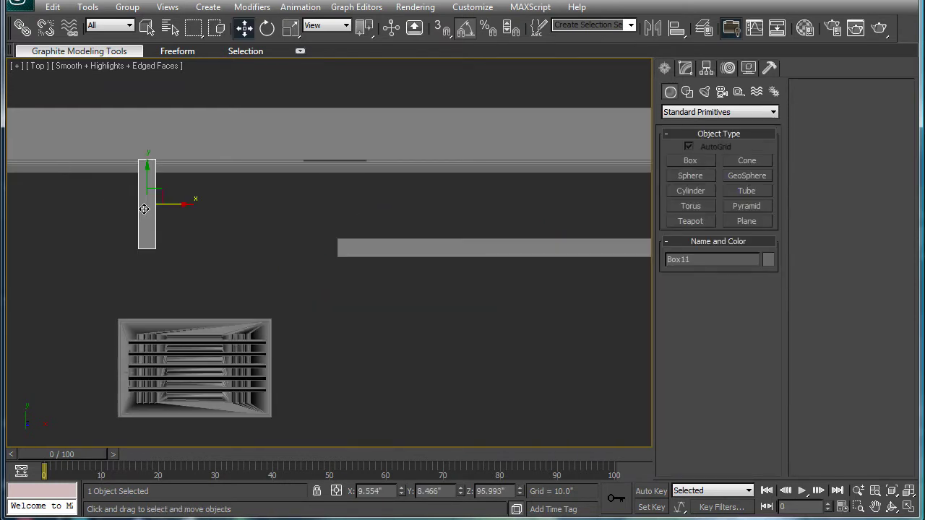
left_click_drag(169, 200, 324, 238)
left_click(395, 251)
middle_click_drag(502, 248, 406, 242)
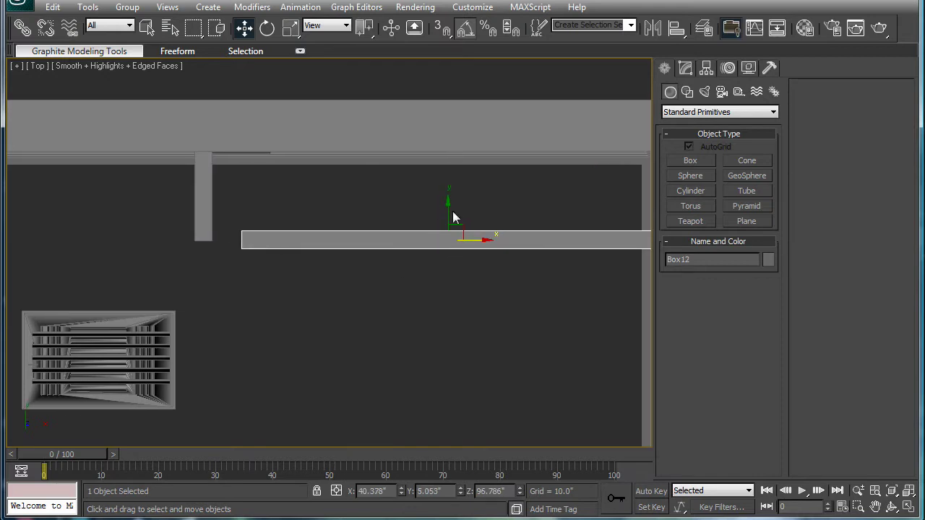
left_click_drag(454, 217, 444, 258)
- Move the vent so its frame touches the ends of both spacers, and check the contact edges
left_click(121, 334)
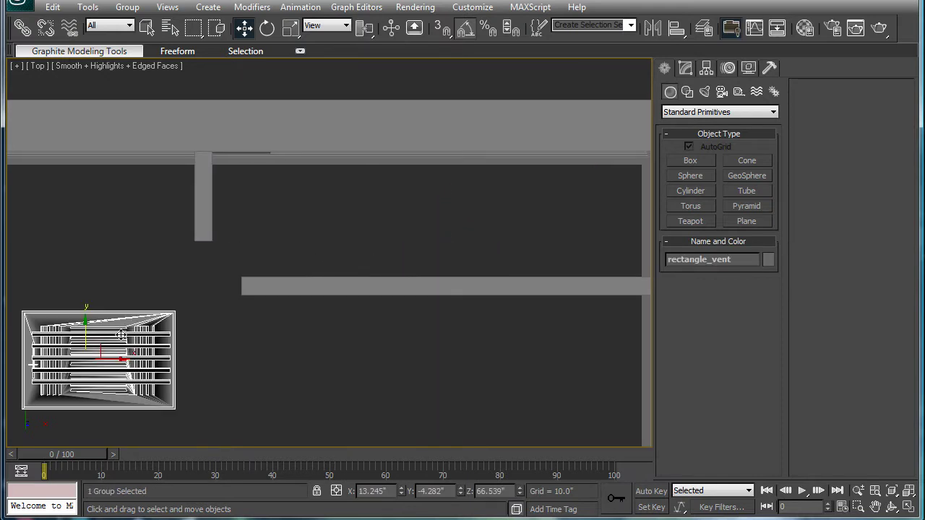
left_click_drag(99, 345, 165, 277)
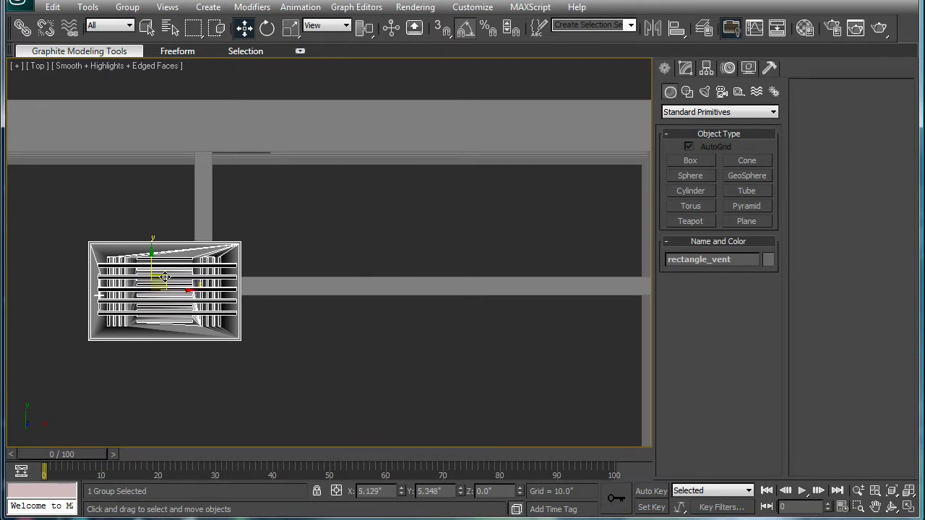
left_click(306, 354)
middle_click_drag(306, 354, 396, 350)
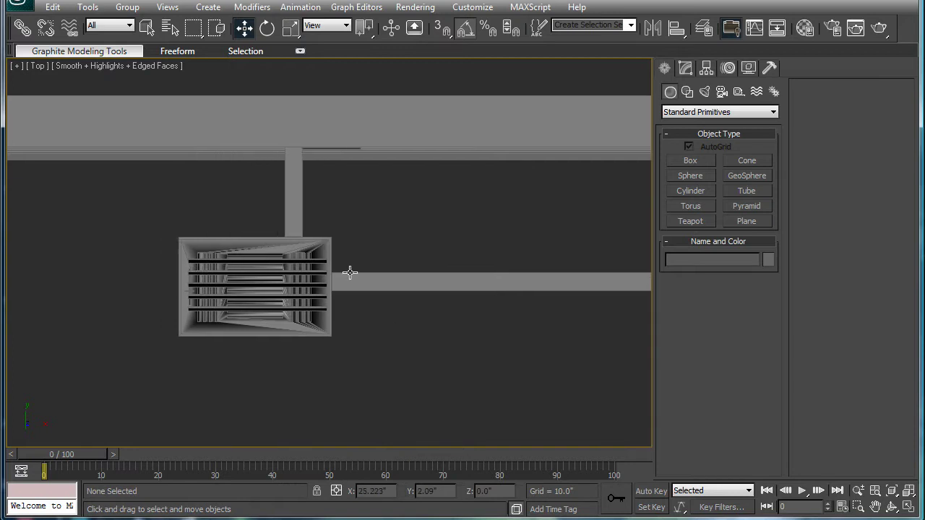
scroll(331, 284, "up", 5)
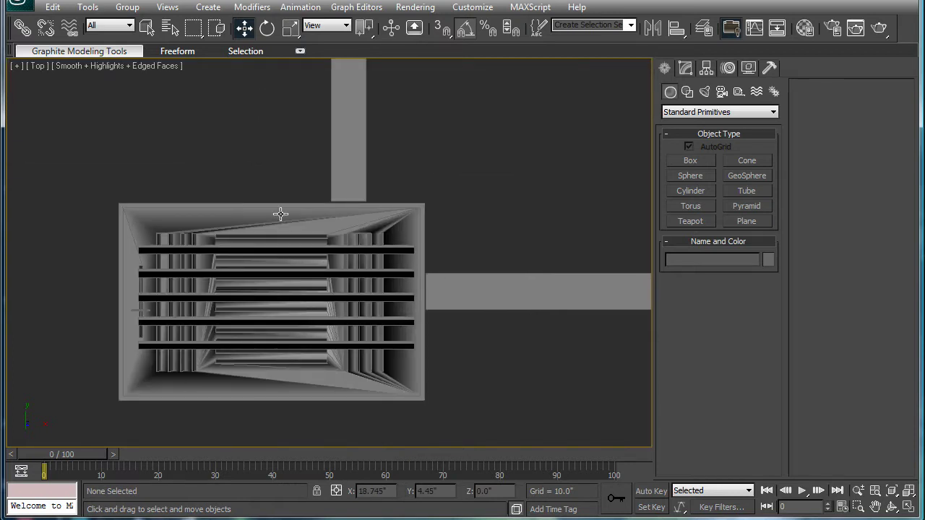
left_click(281, 214)
scroll(303, 204, "up", 5)
scroll(326, 211, "down", 5)
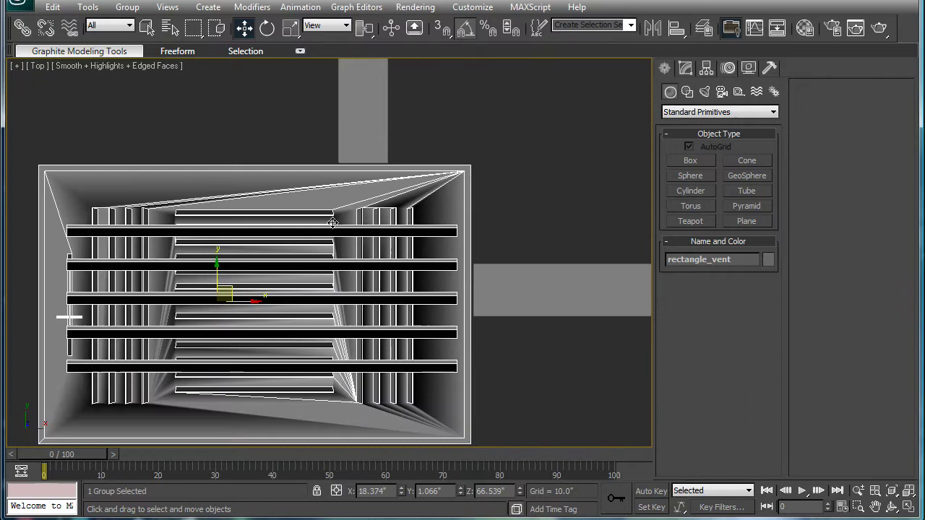
scroll(490, 283, "down", 7)
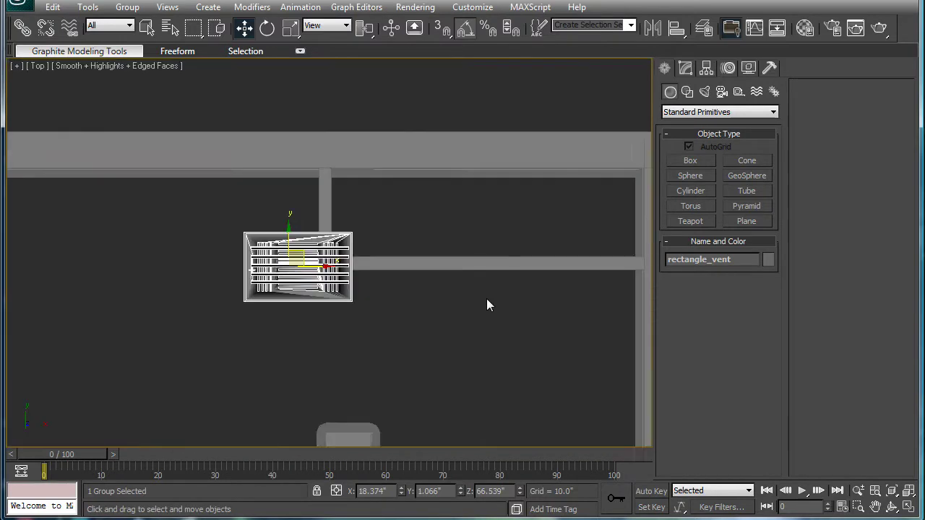
- Raise the vent in the front view to the top of the walls, at a height of about 95.8"
key("p")
scroll(413, 282, "down", 10)
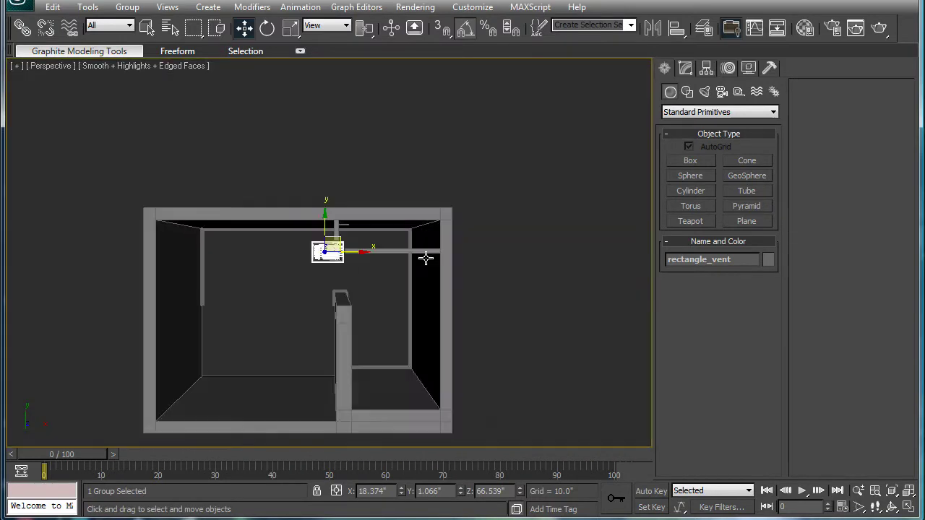
middle_click_drag(426, 258, 401, 338, "alt")
scroll(423, 202, "up", 4)
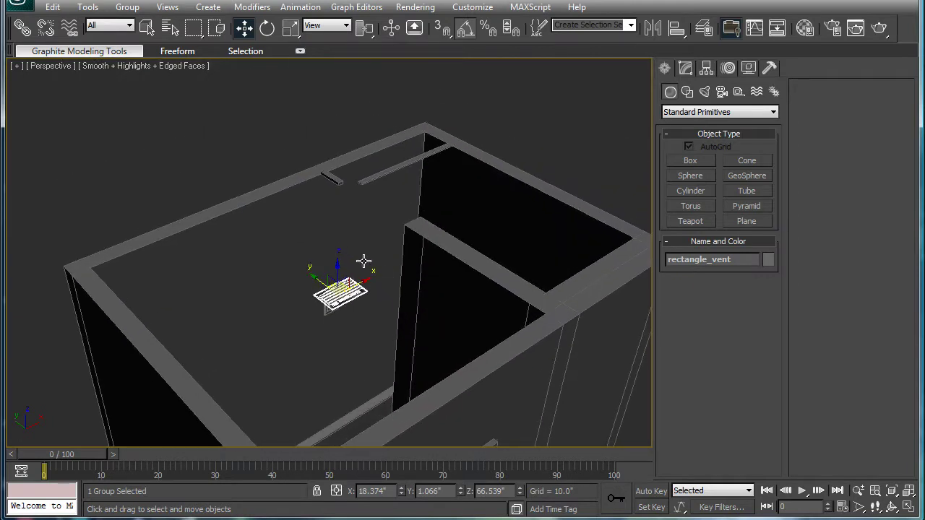
middle_click_drag(363, 262, 365, 266)
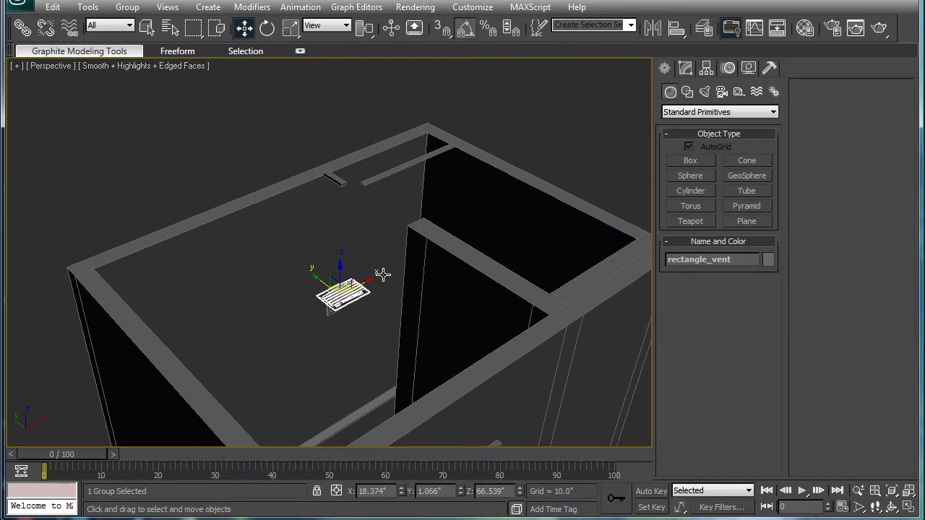
key("f")
key("F3")
scroll(417, 264, "up", 3)
middle_click_drag(417, 264, 340, 301)
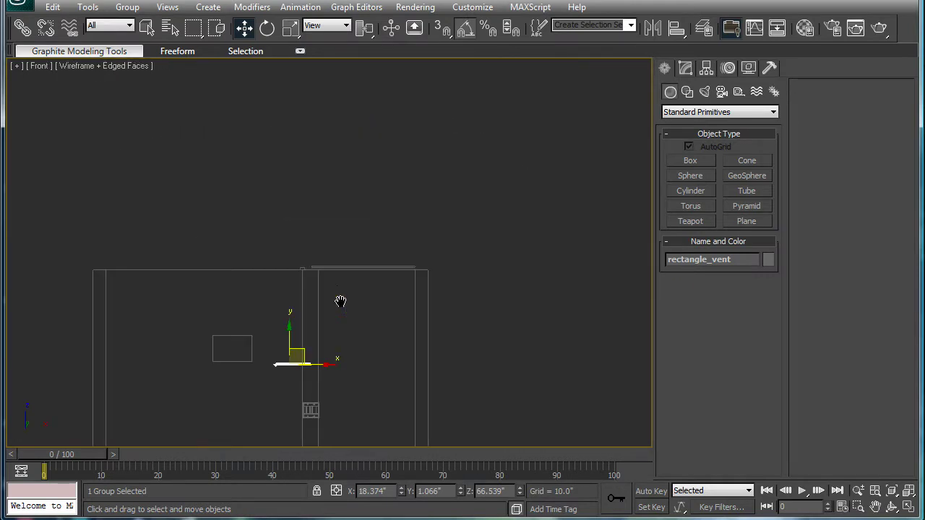
left_click_drag(288, 330, 273, 200)
scroll(308, 263, "up", 10)
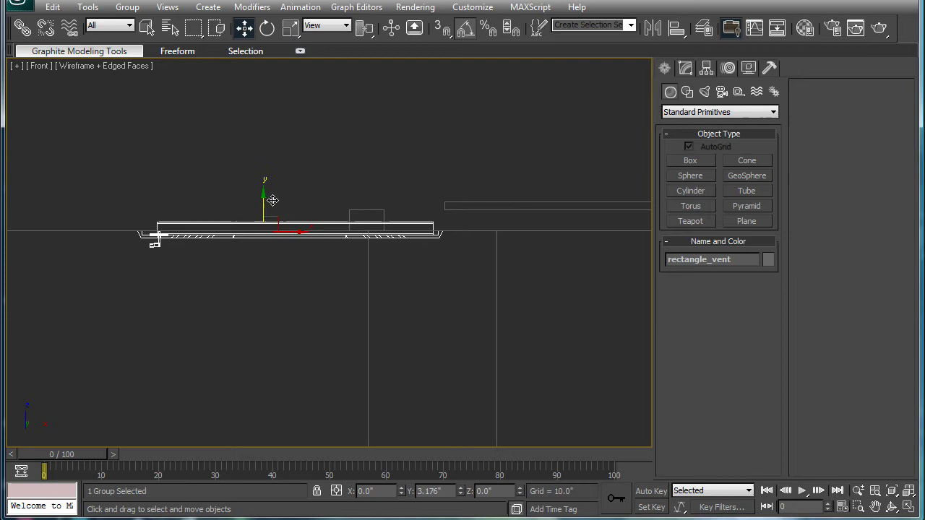
- Test-render the perspective view looking up at the vent and its spacers, and close the rendered image
middle_click_drag(271, 263, 320, 295)
key("p")
middle_click_drag(338, 333, 396, 257)
scroll(344, 329, "down", 4)
scroll(365, 369, "up", 7)
scroll(383, 297, "down", 5)
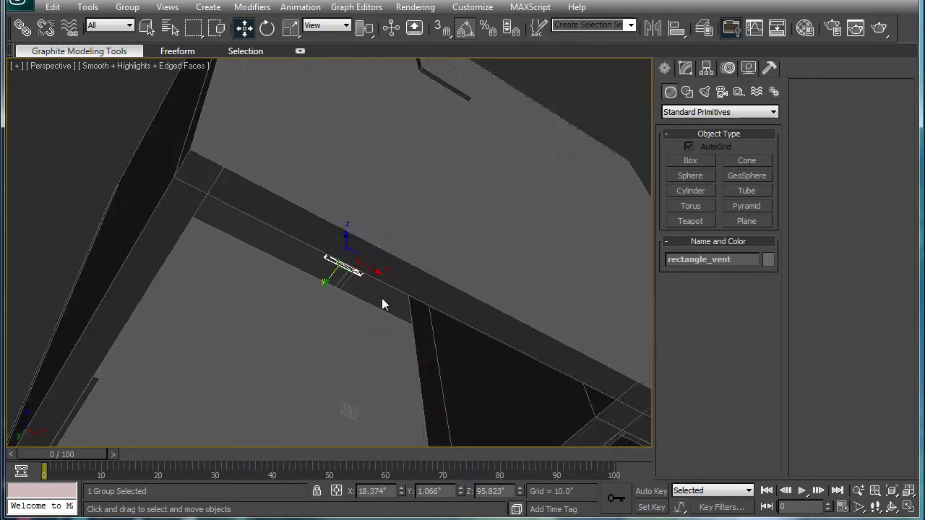
scroll(387, 261, "up", 4)
middle_click_drag(382, 298, 402, 166)
scroll(384, 206, "down", 4)
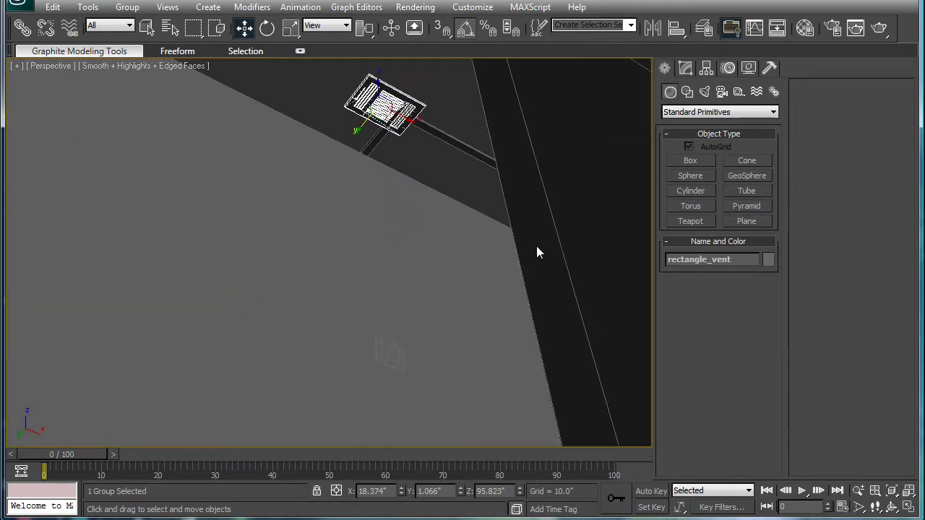
left_click(859, 491)
left_click_drag(504, 304, 486, 297)
left_click(879, 29)
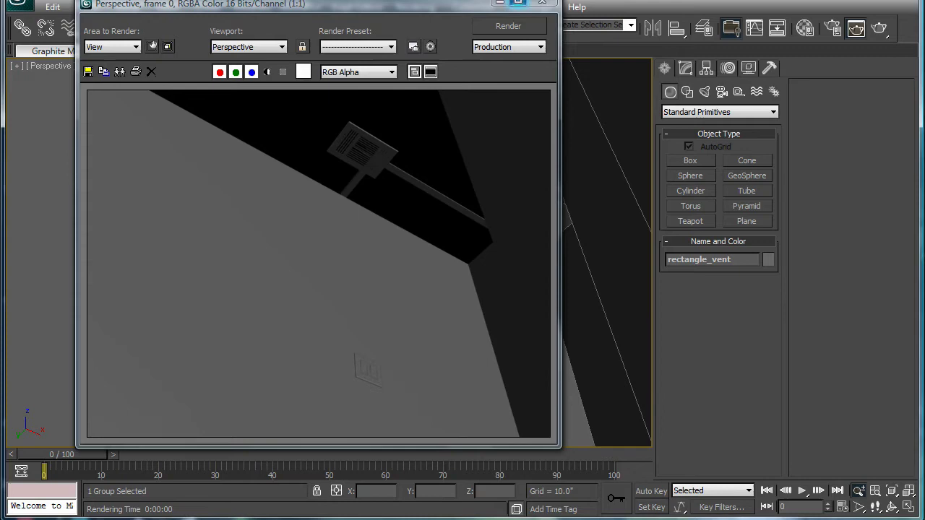
left_click(543, 2)
- Delete both spacer boxes between the vent and the walls
middle_click_drag(485, 268, 466, 363, "alt")
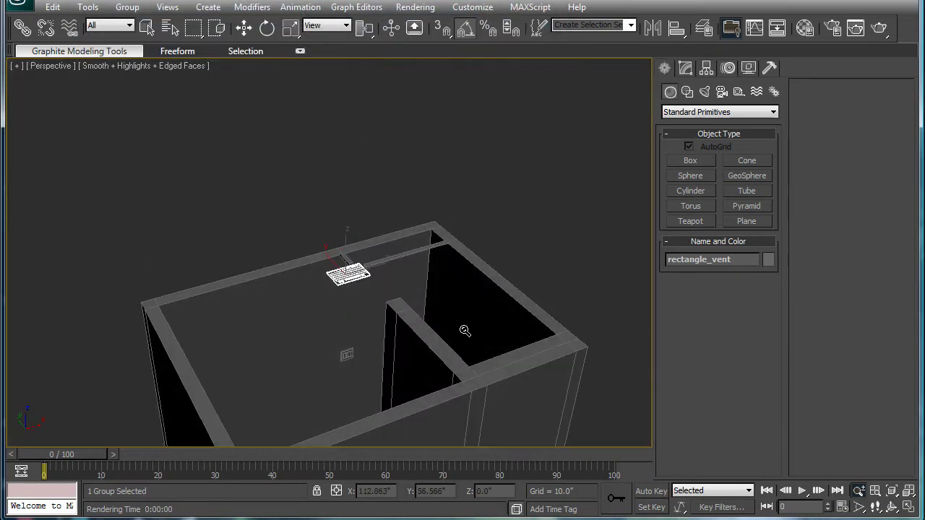
key("w")
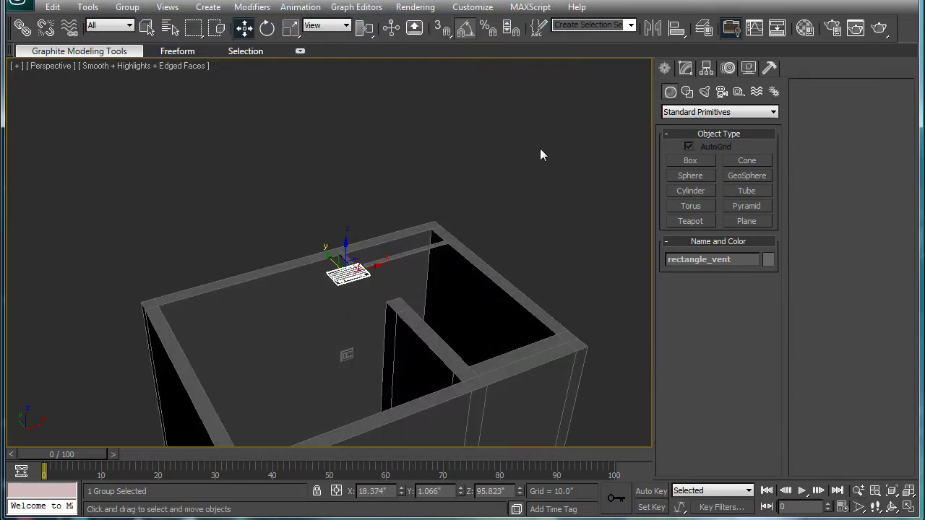
scroll(454, 221, "up", 5)
left_click(448, 262)
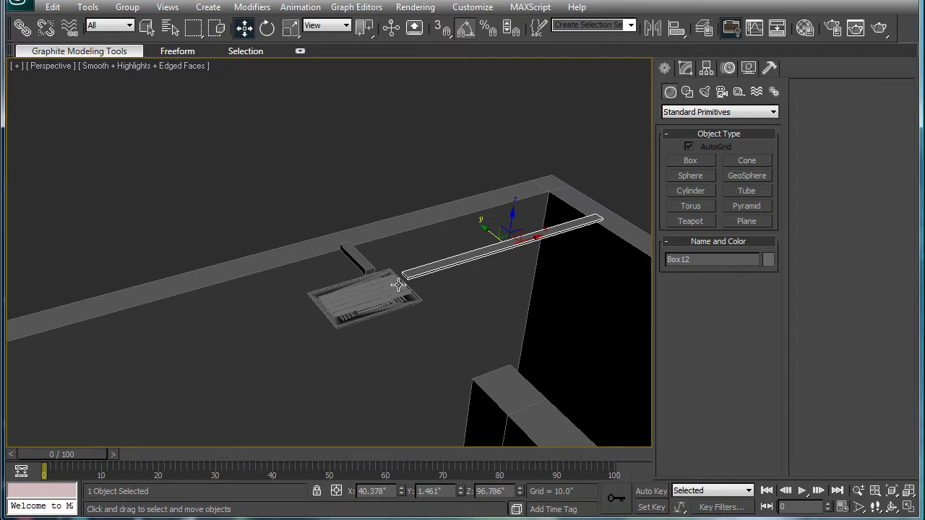
key("Delete")
left_click(359, 258)
key("Delete")
- Examine the positioned vent's slats and frame up close and against the surrounding walls
scroll(452, 264, "up", 8)
middle_click_drag(454, 265, 366, 224)
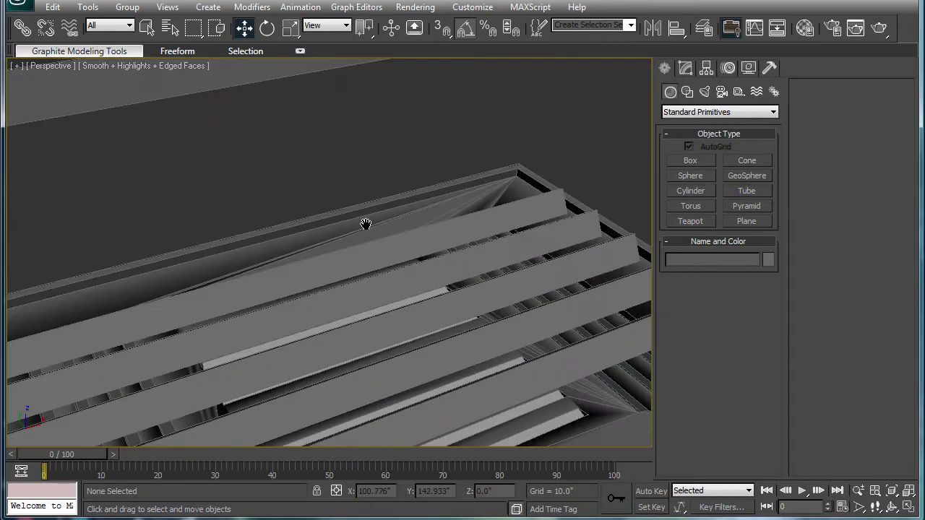
scroll(351, 195, "down", 10)
scroll(361, 209, "up", 10)
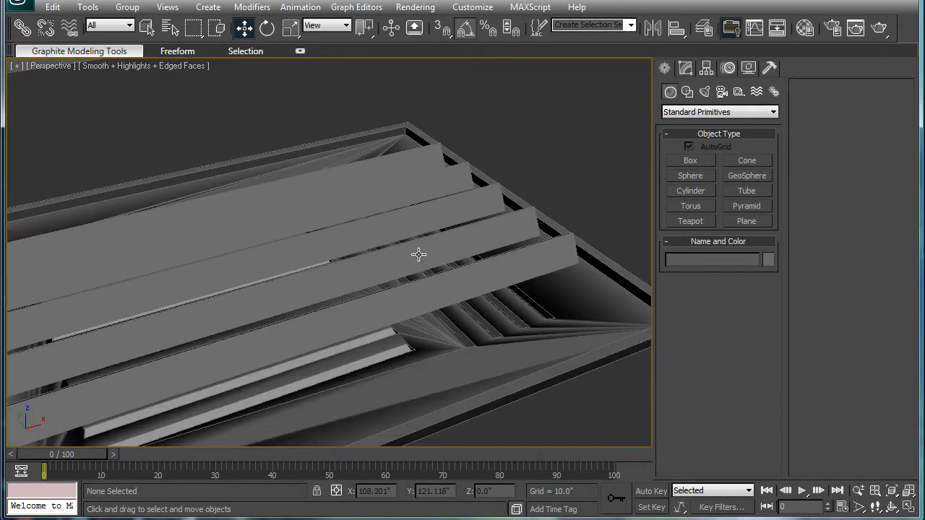
scroll(420, 256, "down", 6)
scroll(390, 285, "up", 2)
scroll(405, 282, "down", 10)
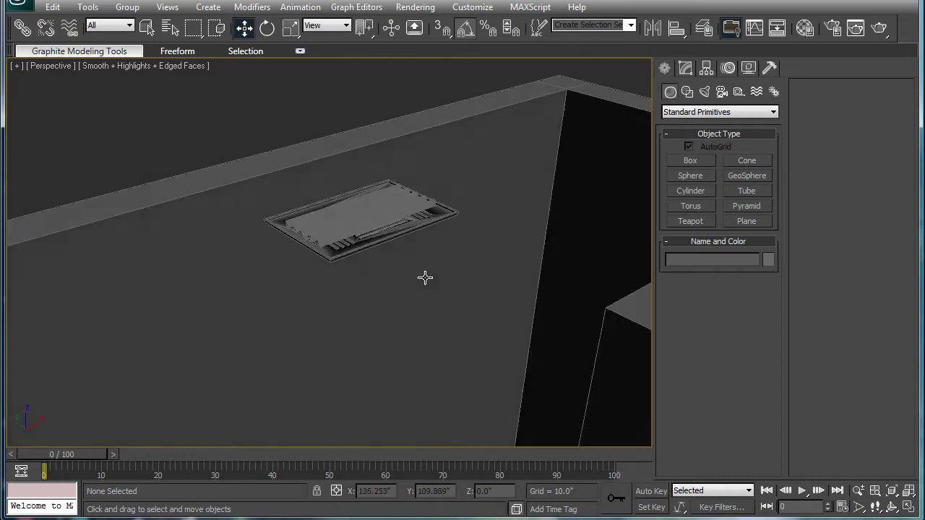
- Replace the front view's background image with the square vent reference photo FILE0121.JPG
middle_click_drag(457, 254, 425, 278, "alt")
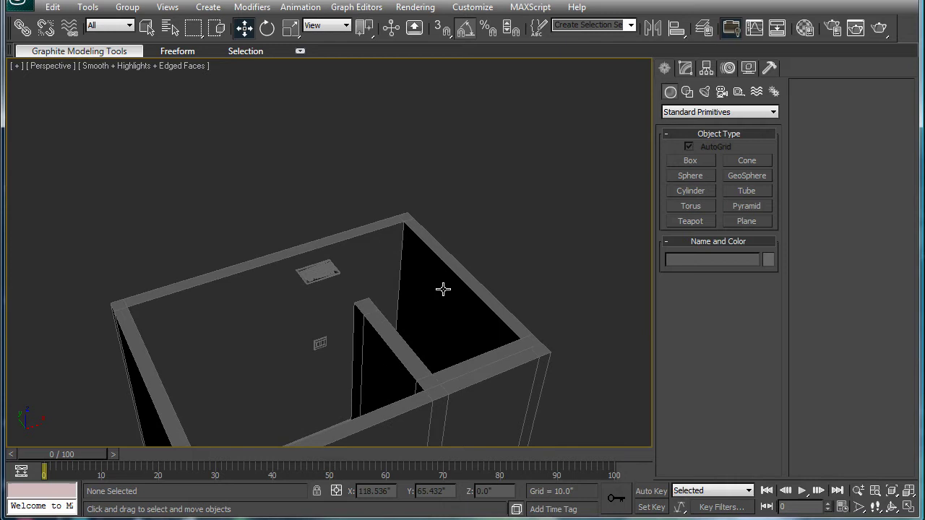
key("alt+w")
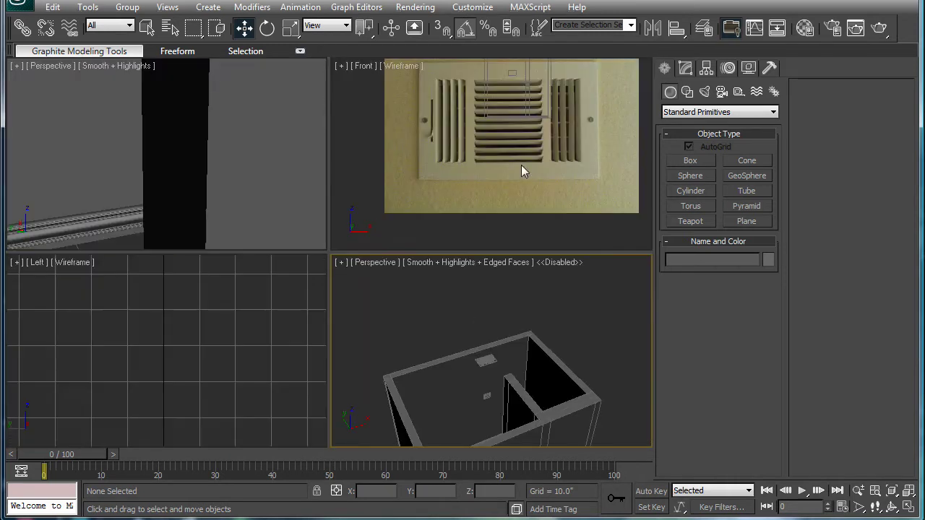
middle_click_drag(513, 162, 504, 209)
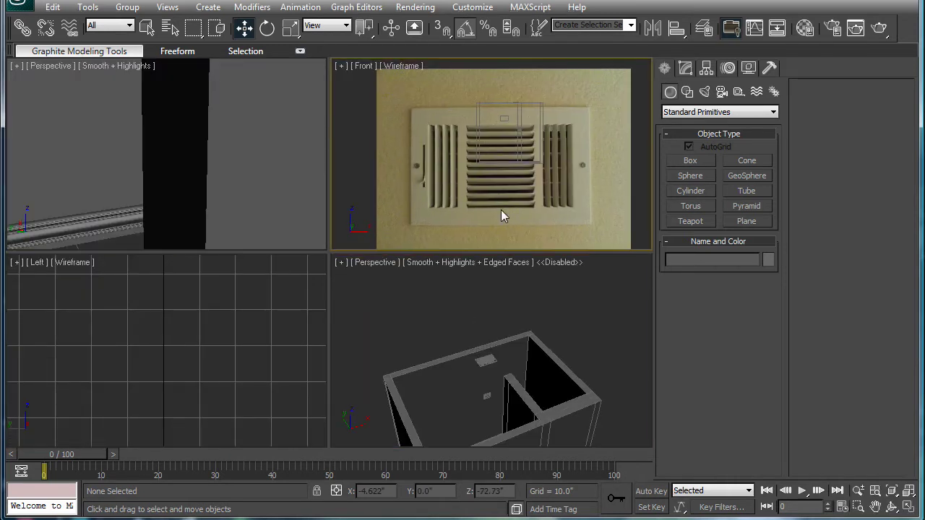
key("alt+b")
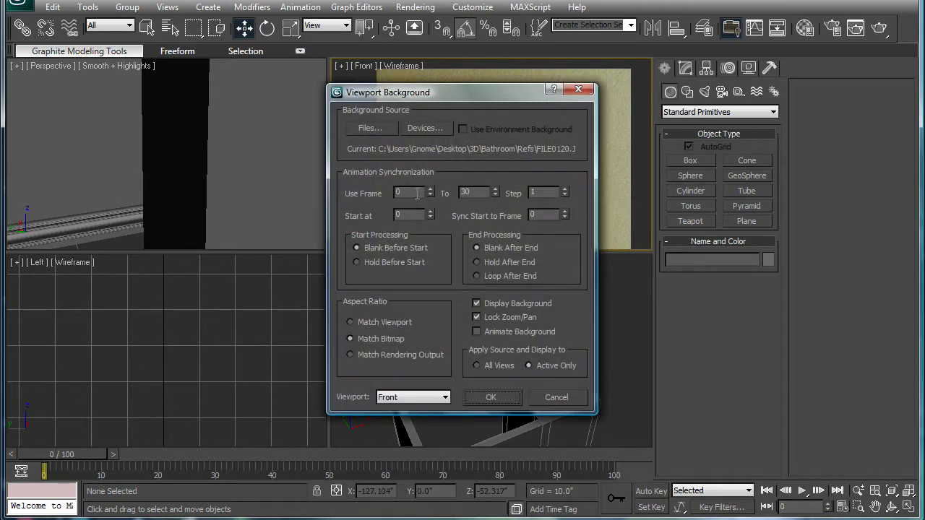
left_click(365, 128)
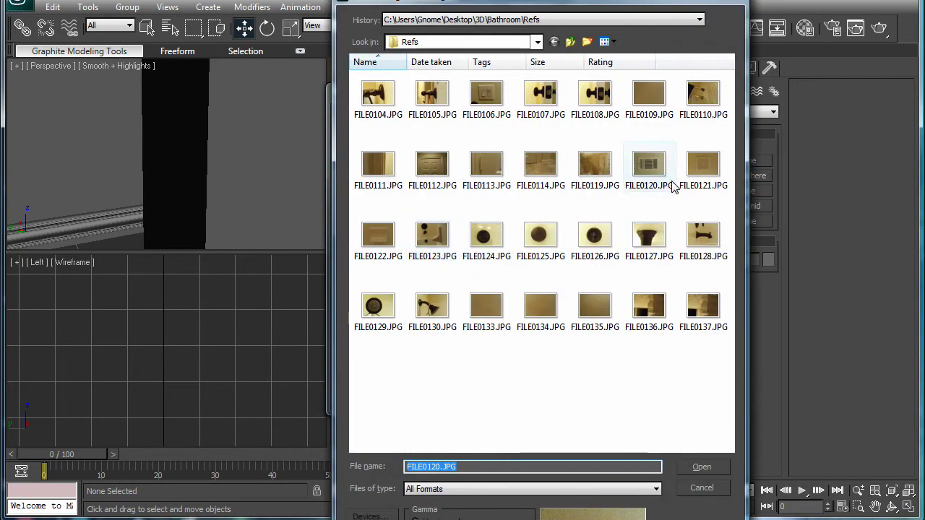
left_click(703, 165)
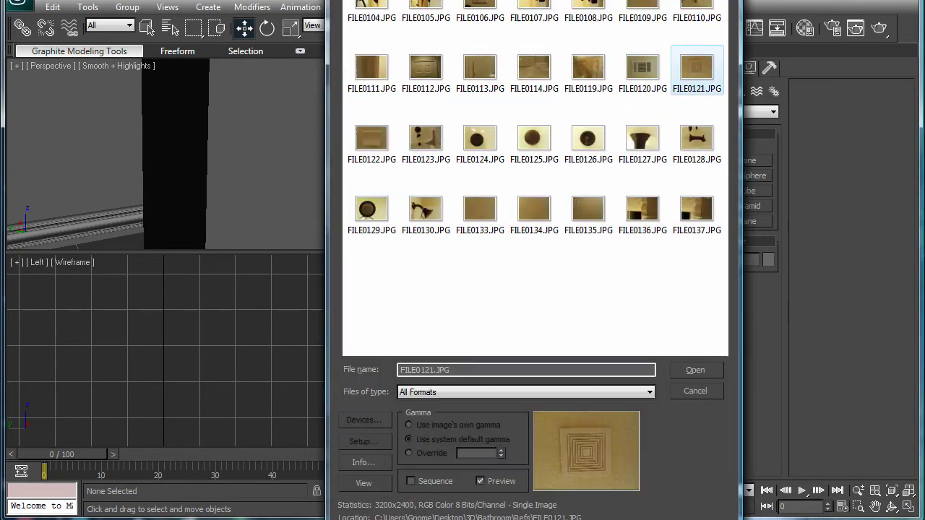
key("Return")
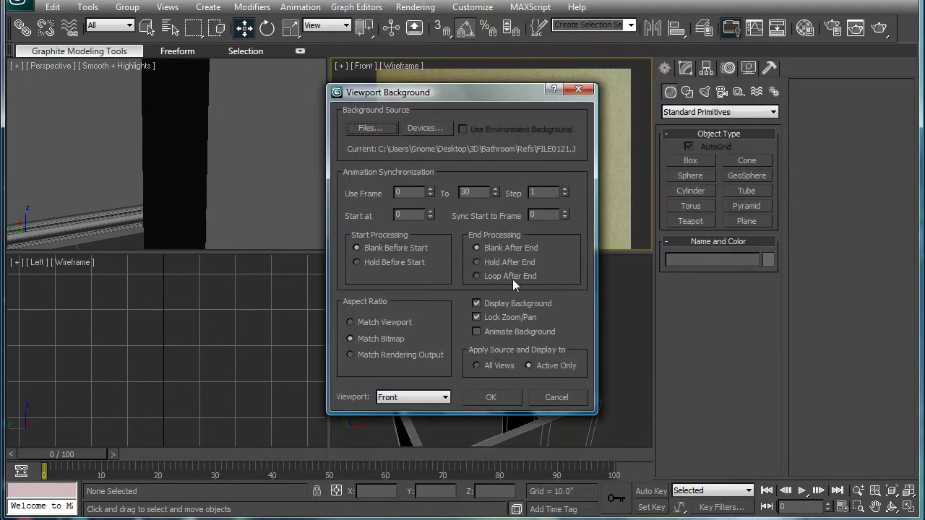
left_click(509, 401)
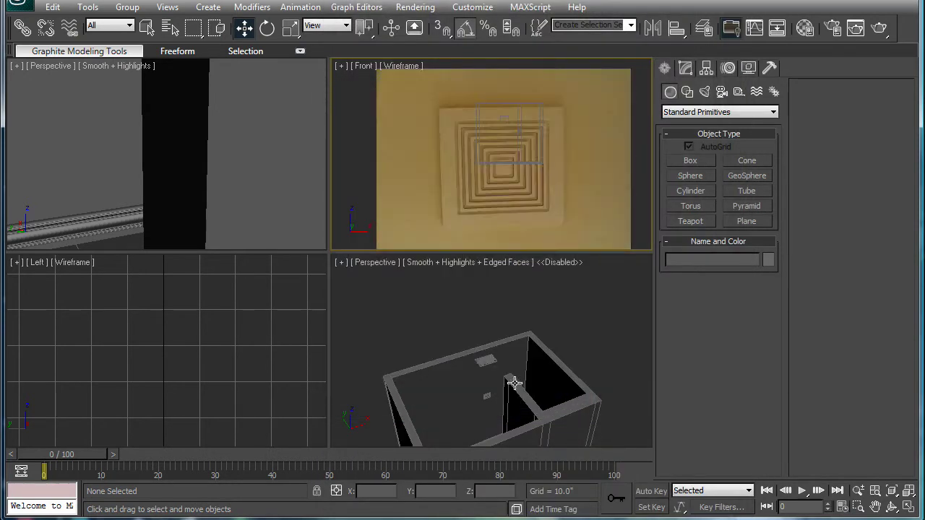
- Draw a box over the square vent in the front view, about 182" long, 194" wide and 6.8" thick
key("alt+w")
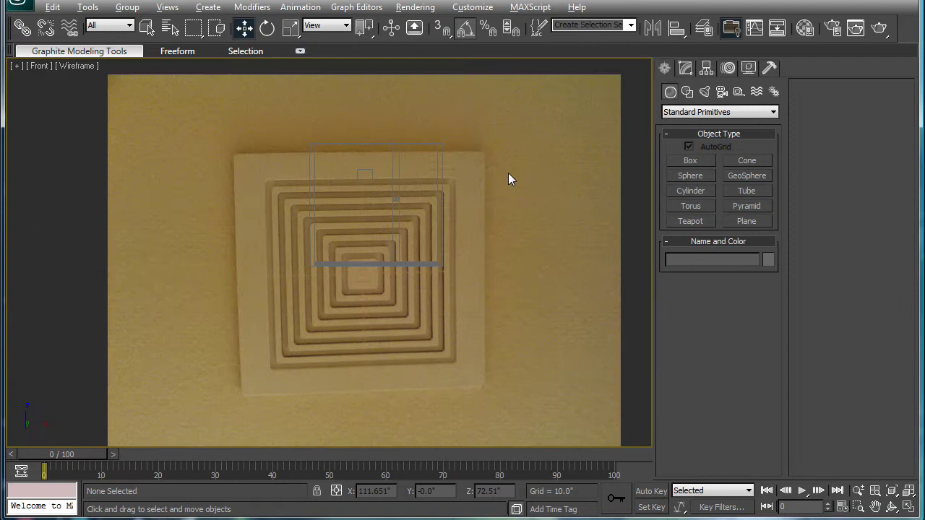
left_click(687, 164)
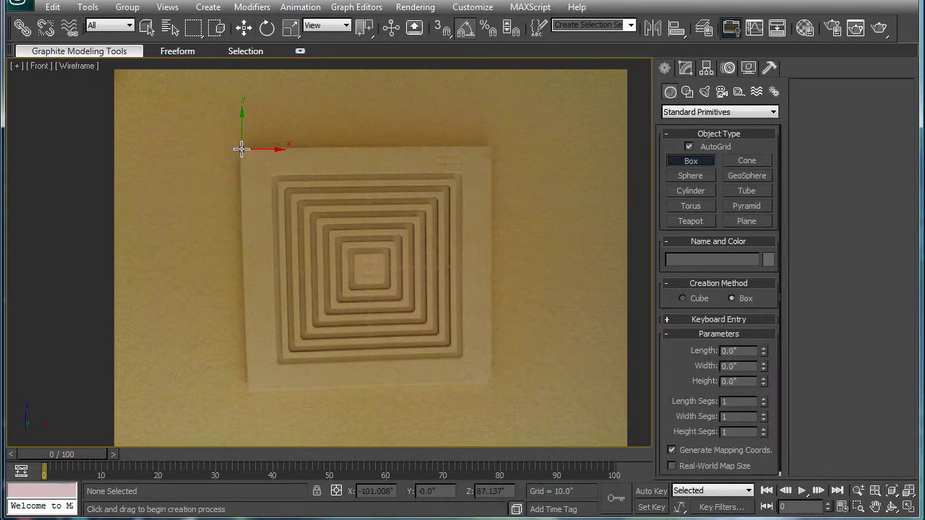
left_click_drag(241, 148, 490, 383)
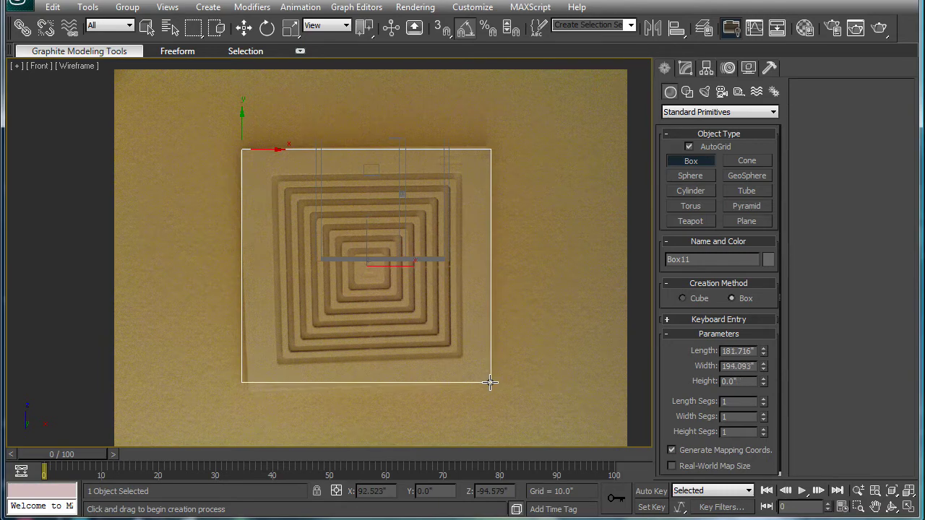
key("alt+w")
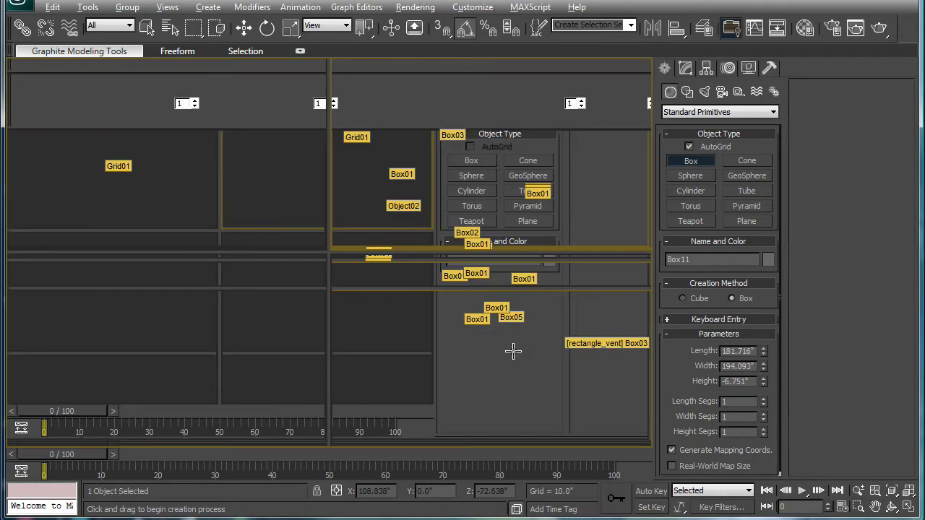
middle_click_drag(483, 345, 571, 366, "alt")
- Set the new box's length and width both to 185"
double_click(756, 351)
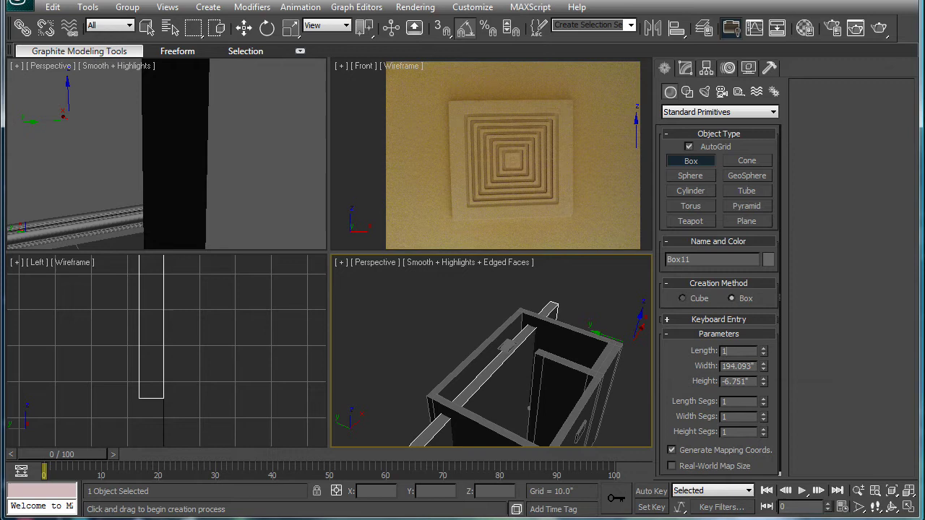
key("Tab")
type("185")
key("Return")
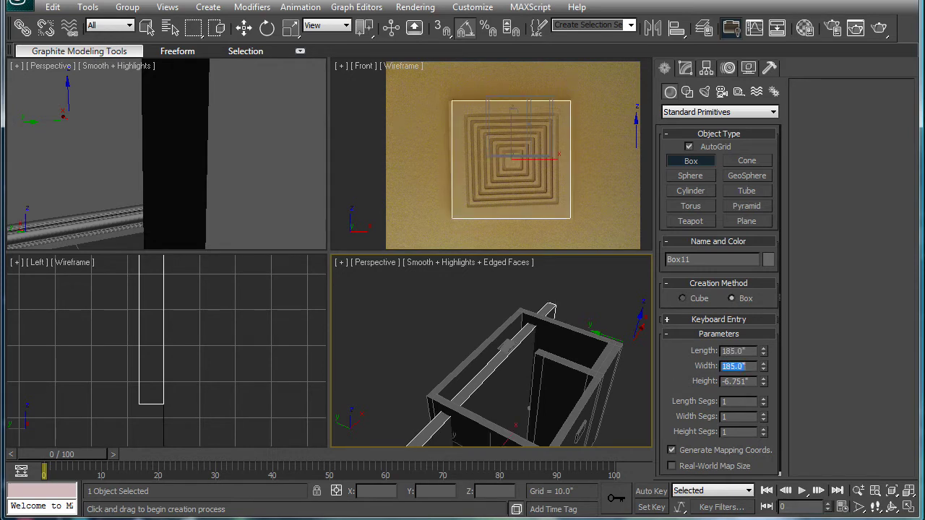
middle_click_drag(631, 221, 630, 205)
key("alt+w")
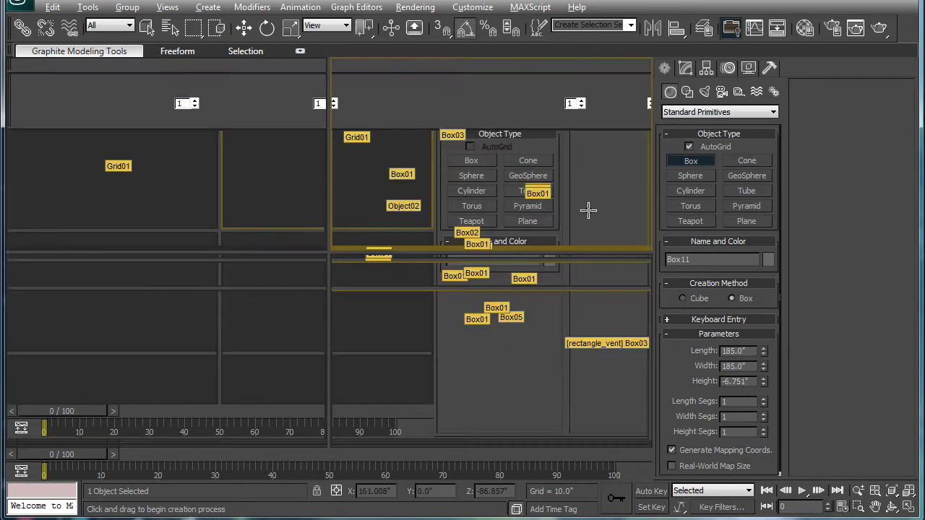
key("alt+w")
scroll(510, 204, "up", 3)
left_click(686, 67)
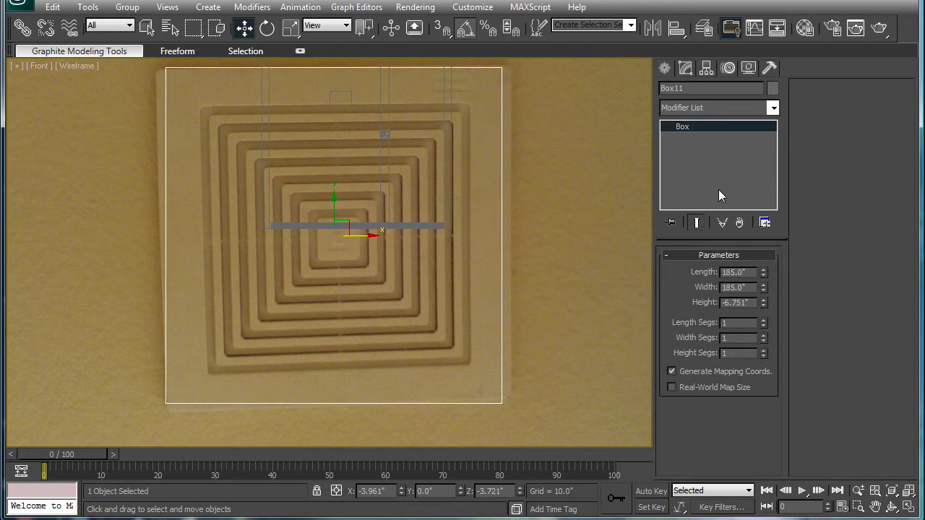
key("alt+q")
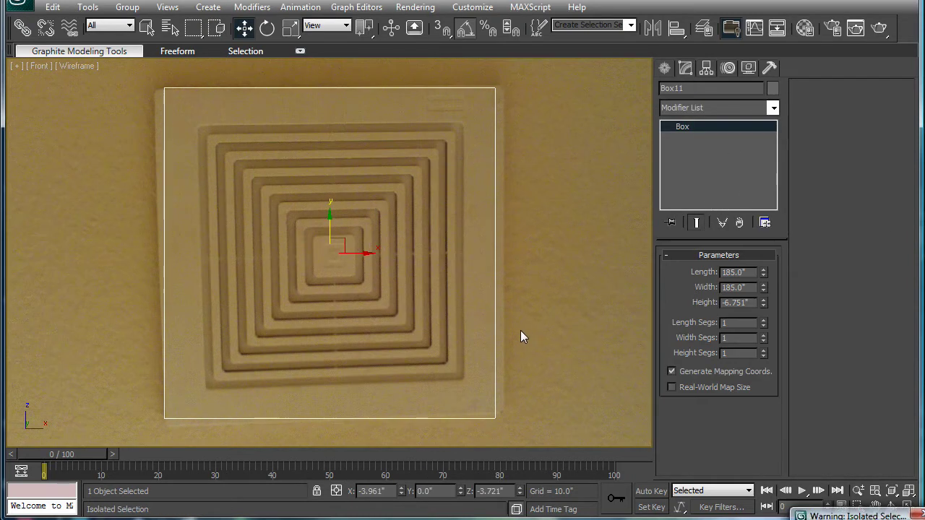
left_click_drag(838, 516, 562, 330)
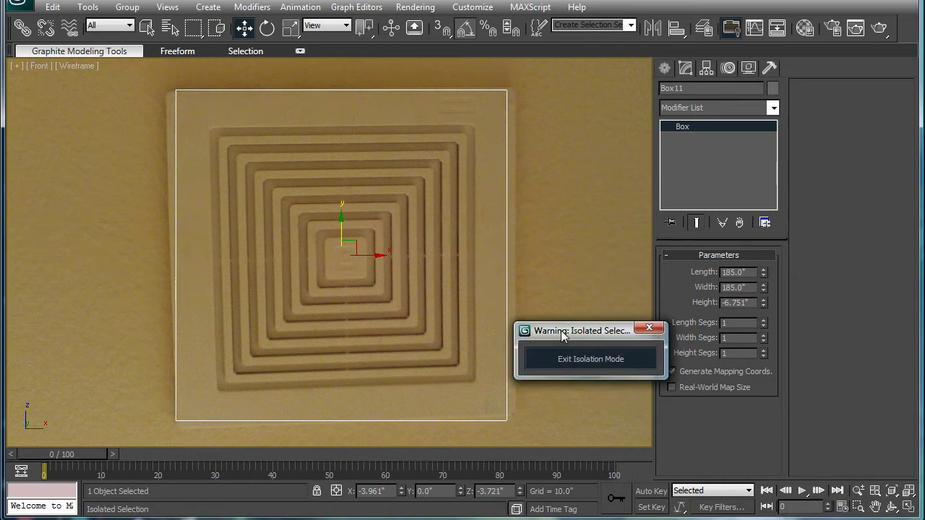
left_click(602, 360)
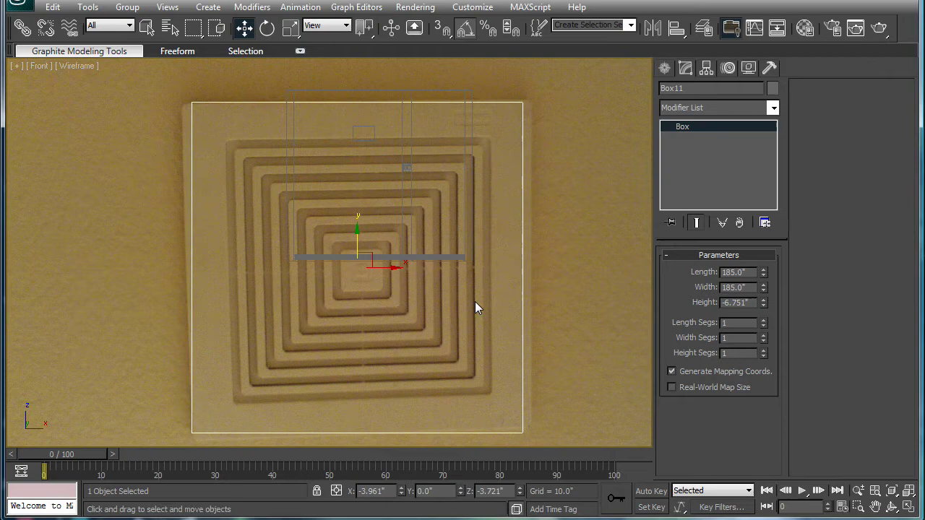
middle_click_drag(464, 305, 477, 309)
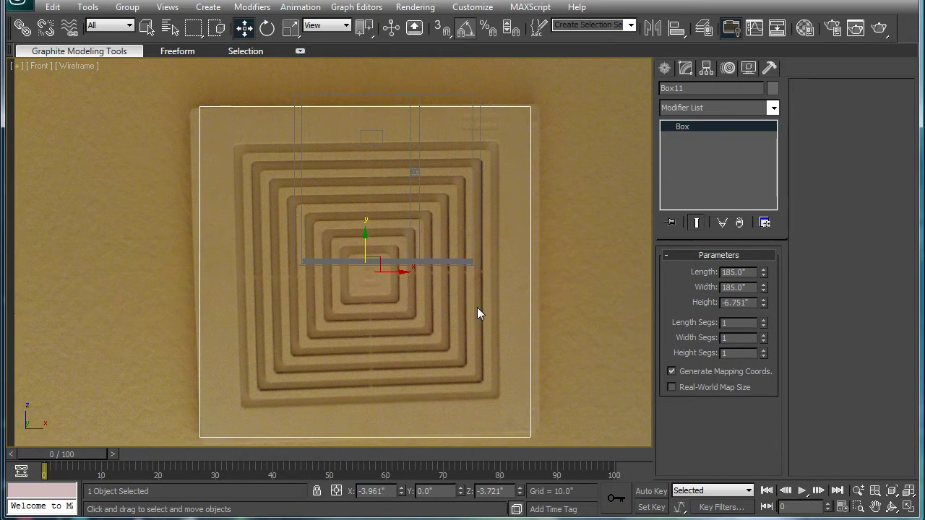
- Move the box along the Y axis clear of the room in the perspective view, to about Y -135"
key("alt+w")
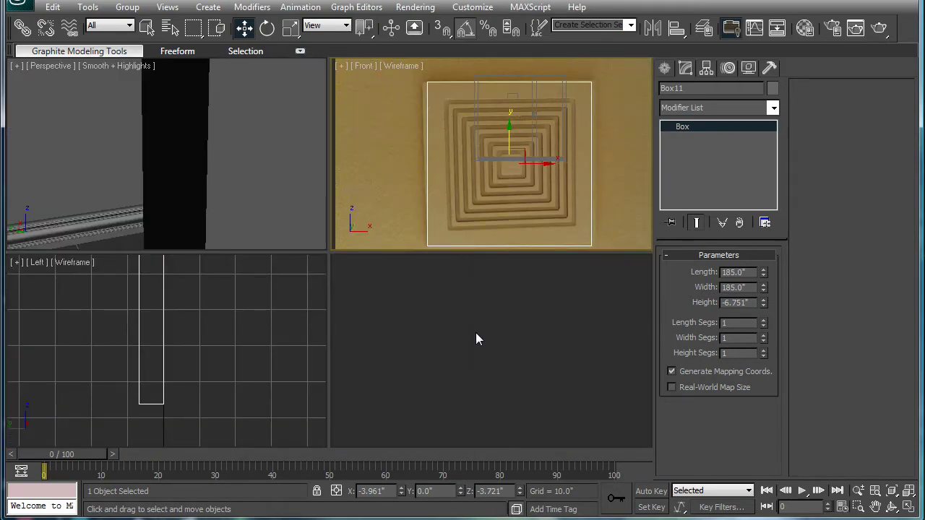
middle_click(463, 316)
scroll(463, 316, "down", 3)
middle_click_drag(499, 348, 495, 335, "alt")
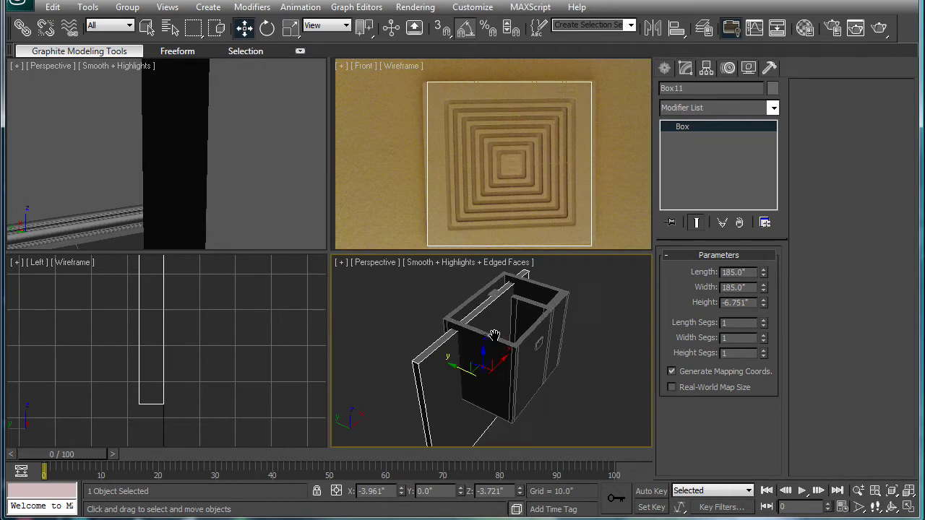
left_click_drag(456, 366, 566, 350)
middle_click_drag(566, 349, 534, 339)
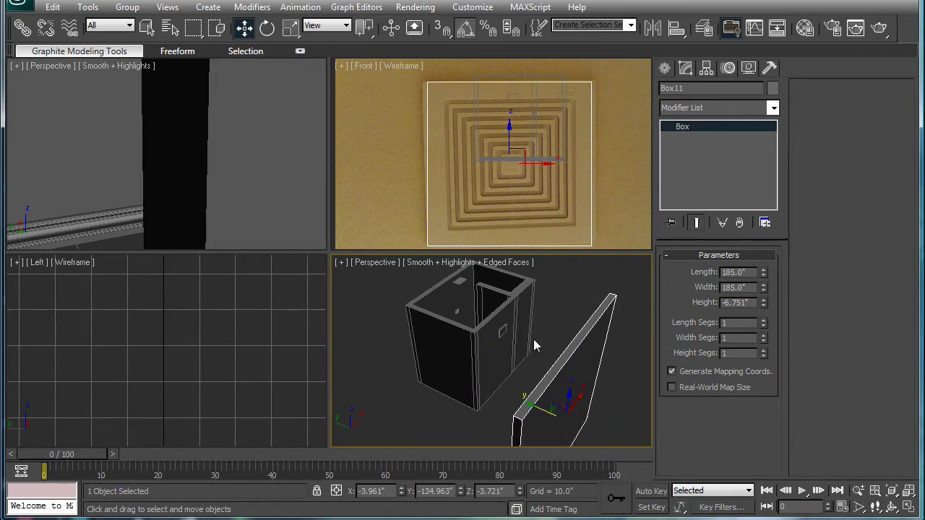
- Convert the box to an Editable Poly
left_click(527, 146)
key("alt+w")
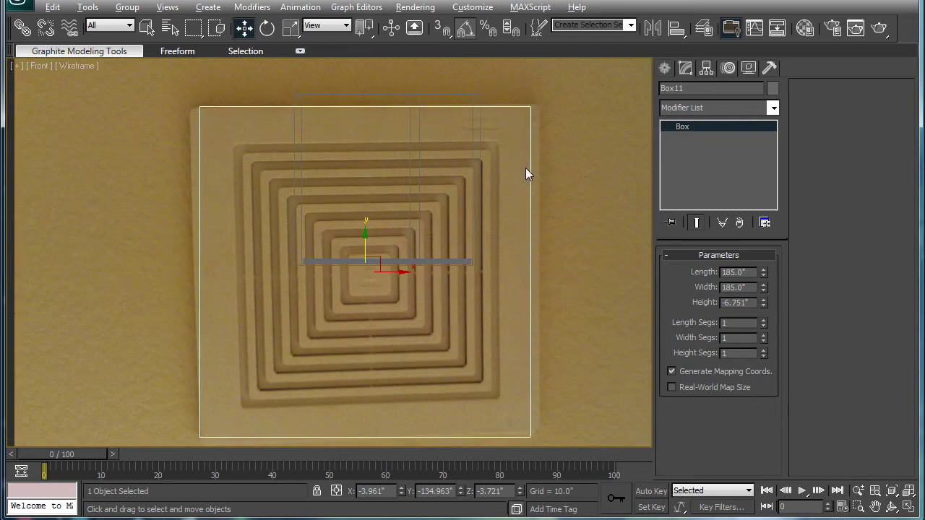
middle_click_drag(479, 192, 488, 182)
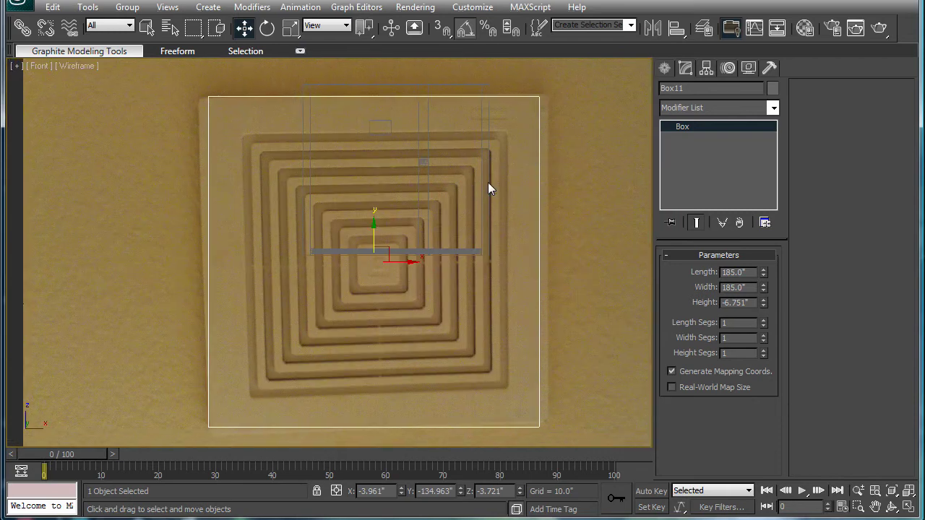
right_click(668, 170)
left_click(712, 211)
- Inset the box's front polygon repeatedly into concentric squares that follow the grooves of the vent photo
left_click(735, 272)
left_click(479, 230)
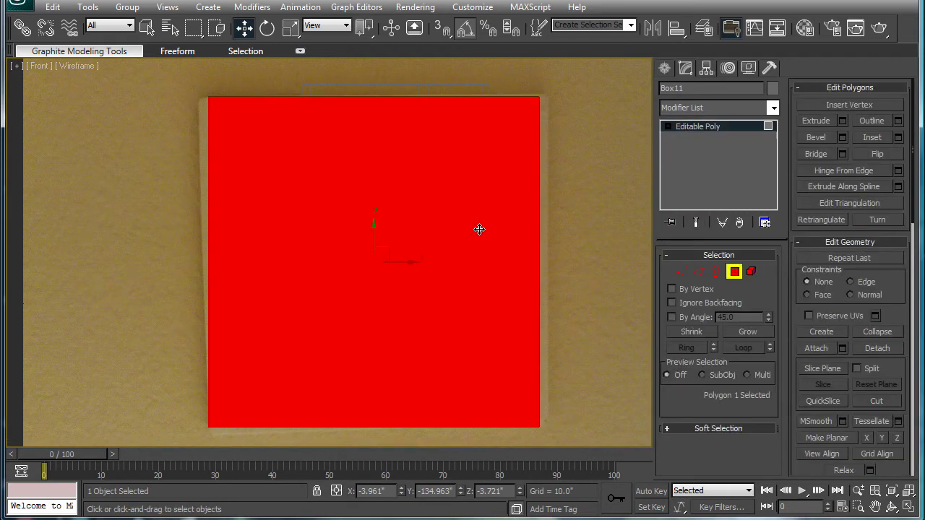
left_click(873, 138)
left_click_drag(406, 211, 393, 256)
left_click(607, 200)
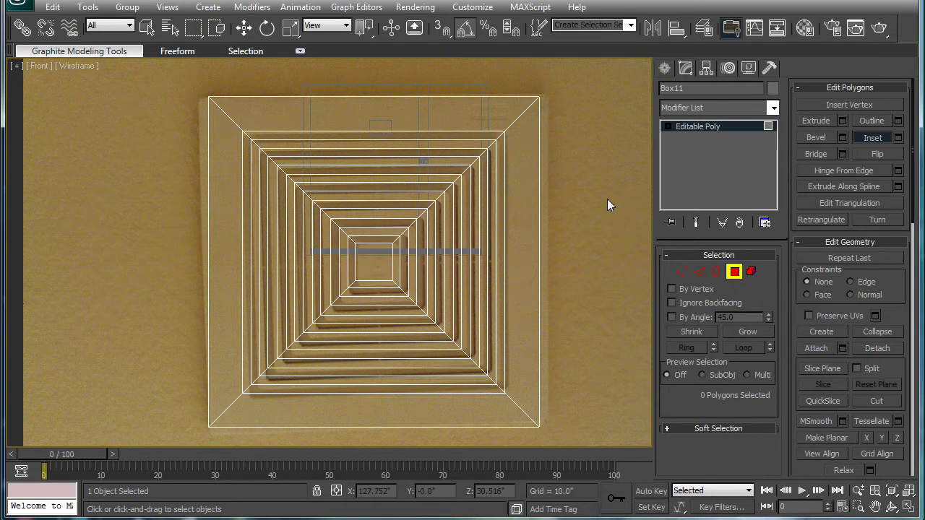
- Select alternate diagonal corner edges from the outermost groove inward, extend them to full rings, and convert the selection to polygons
middle_click_drag(607, 200, 601, 220)
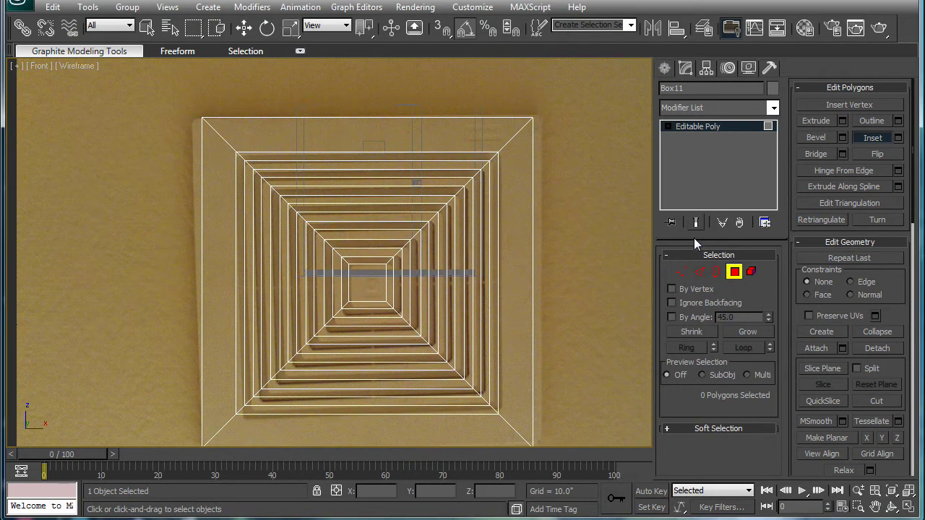
left_click(461, 153)
scroll(543, 190, "up", 3)
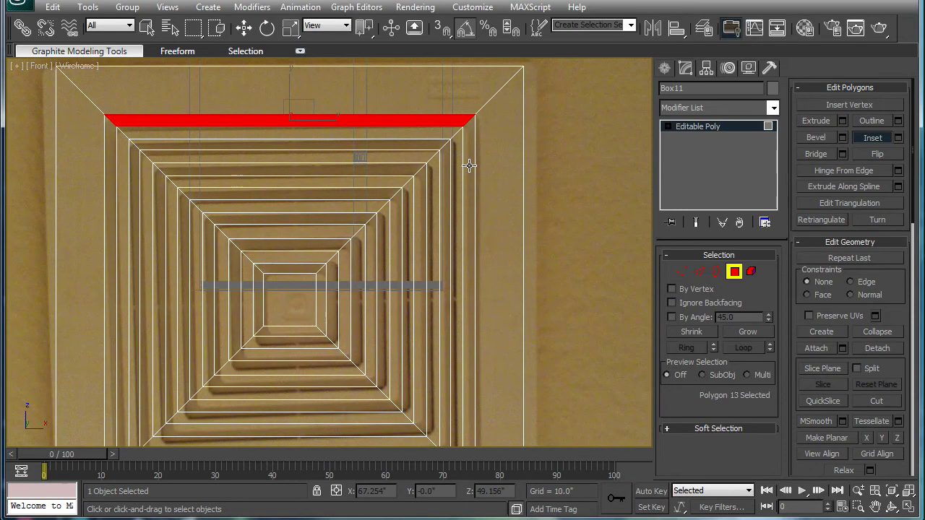
left_click(699, 273)
key("w")
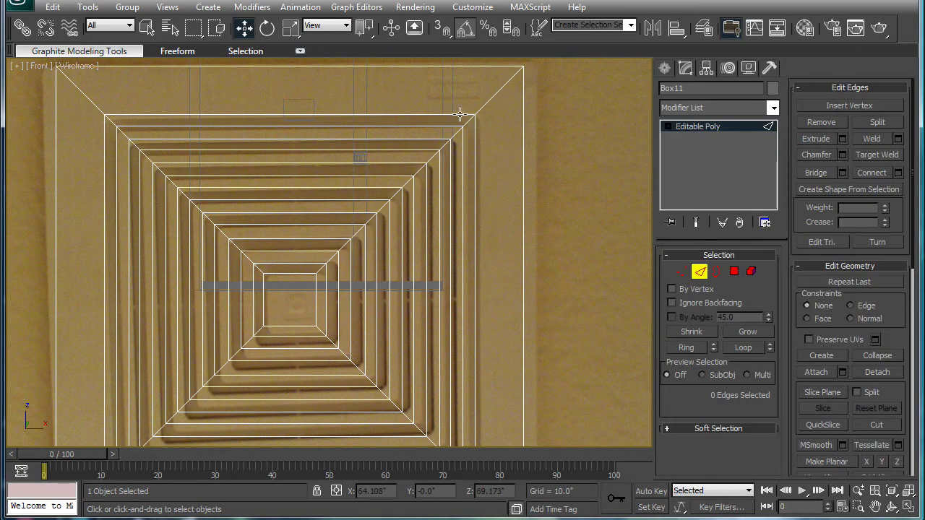
left_click(470, 117)
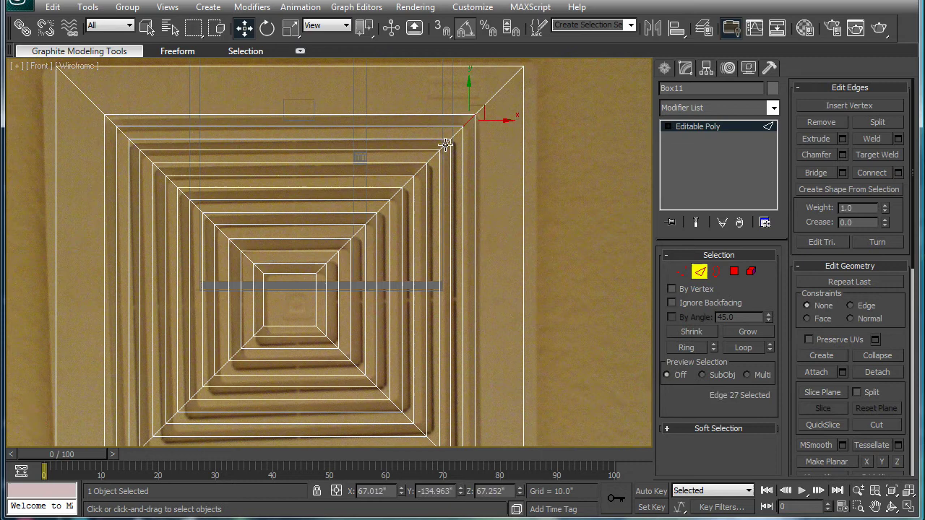
left_click(446, 145, "ctrl")
left_click(420, 170, "ctrl")
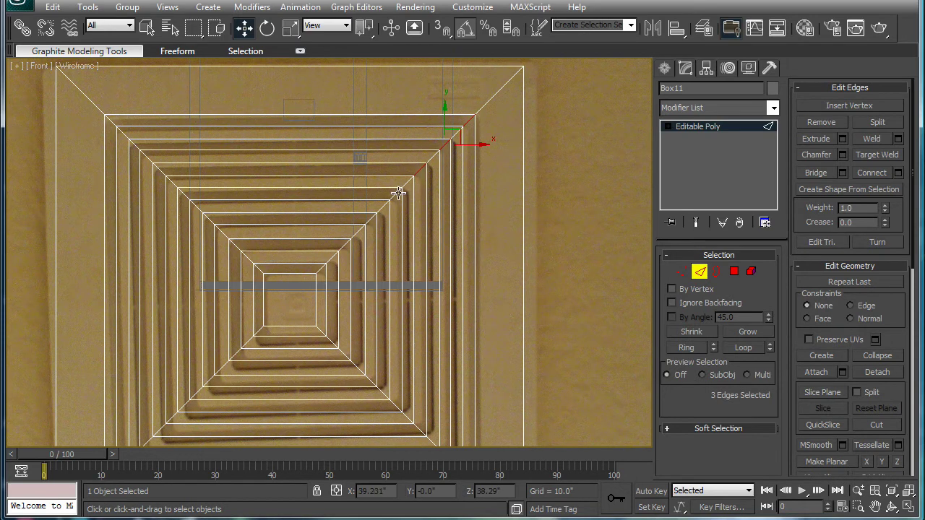
left_click(398, 194, "ctrl")
left_click(370, 217, "ctrl")
left_click(344, 248, "ctrl")
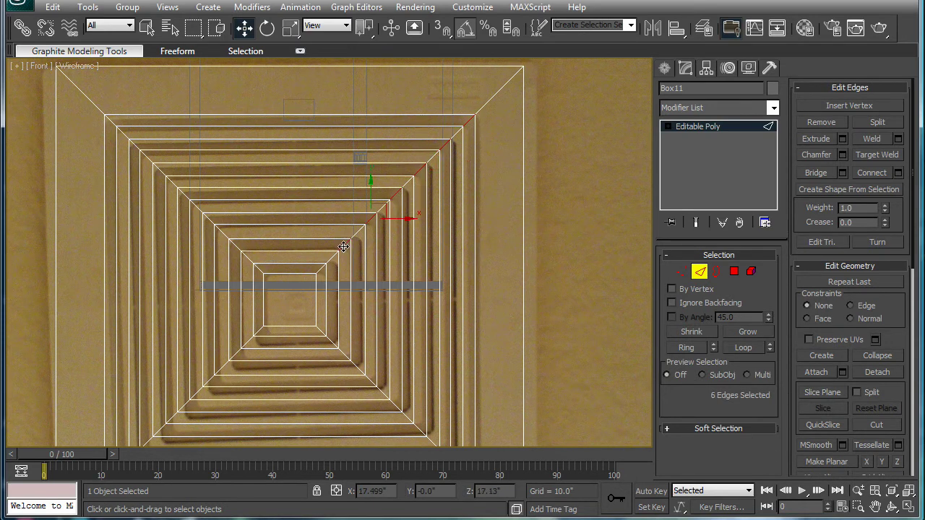
left_click(325, 266, "ctrl")
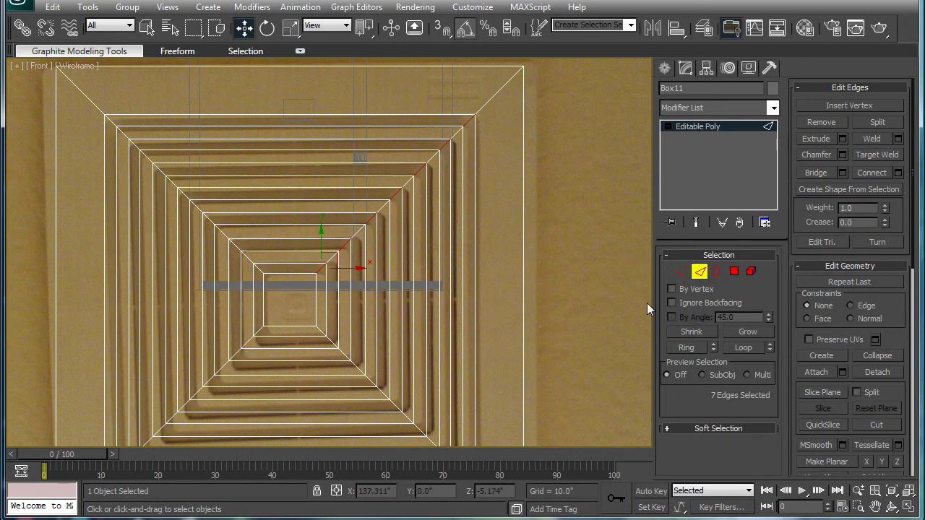
left_click(678, 350)
left_click(734, 271, "ctrl")
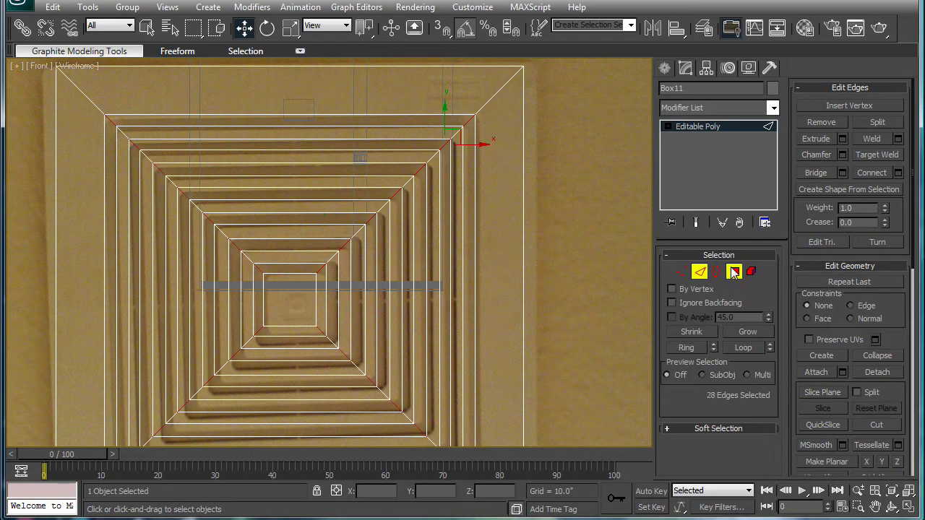
- Extrude the selected ring polygons inward as a group by -2.6", and extrude them again by -0.91"
scroll(523, 208, "down", 3)
scroll(484, 206, "up", 3)
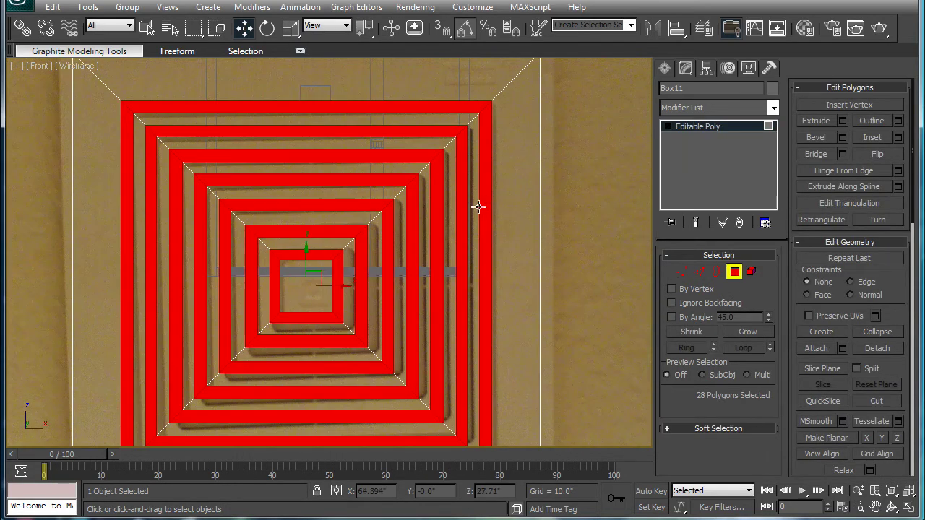
middle_click_drag(446, 199, 452, 220)
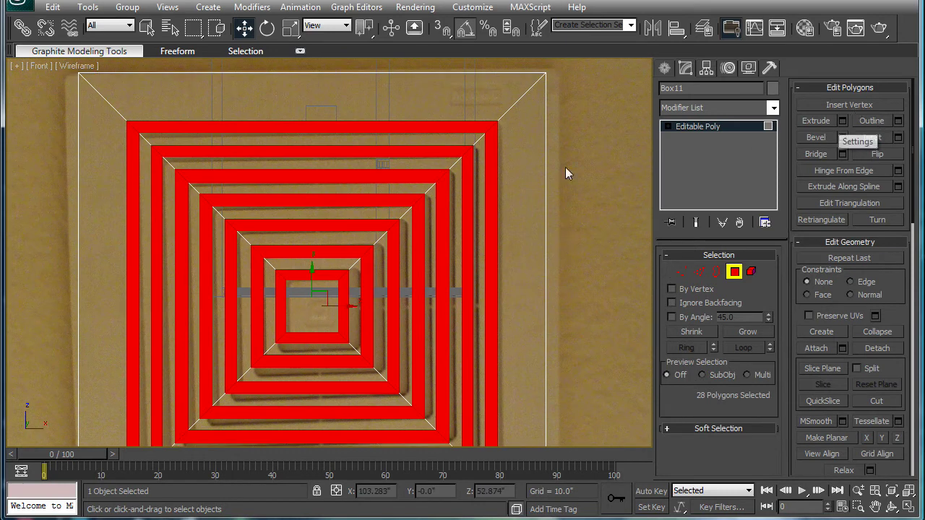
key("alt+w")
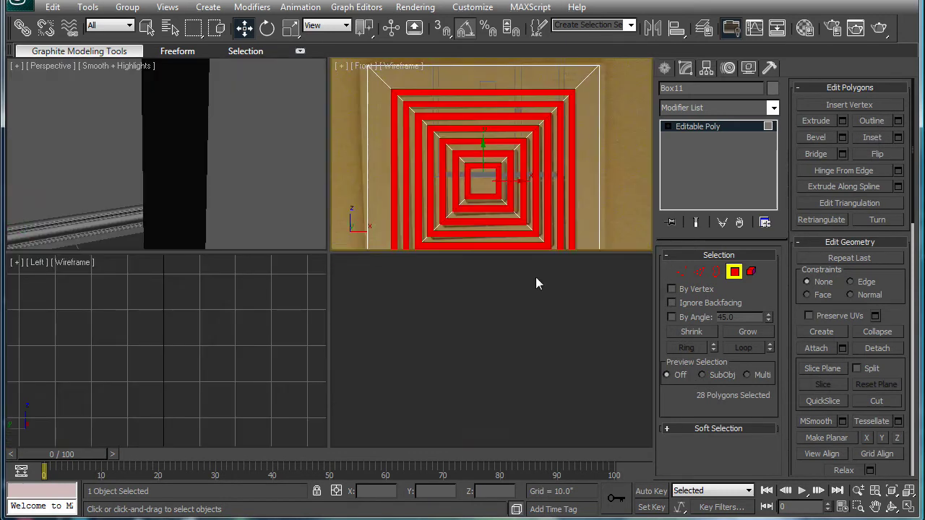
mouse_move(544, 357)
middle_mouse_down("alt")
mouse_move(516, 347)
mouse_move(542, 347)
middle_mouse_up("alt")
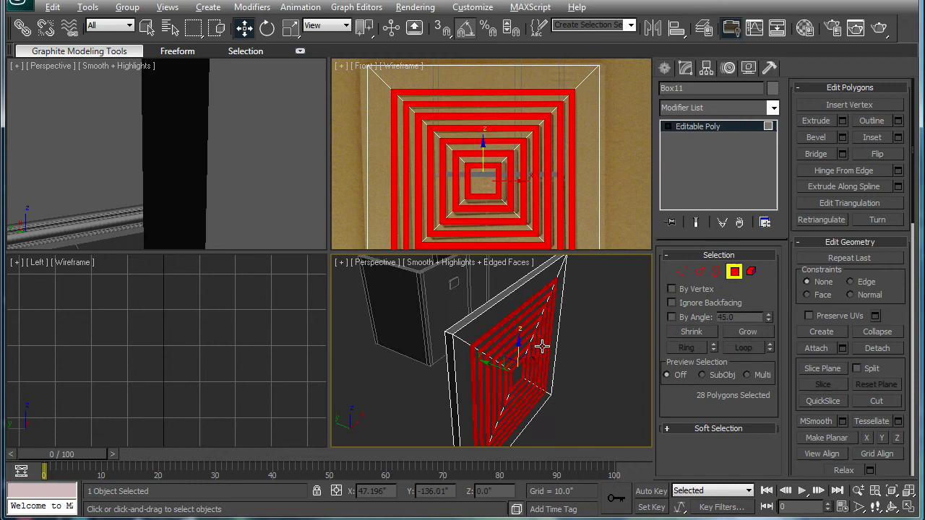
key("alt+w")
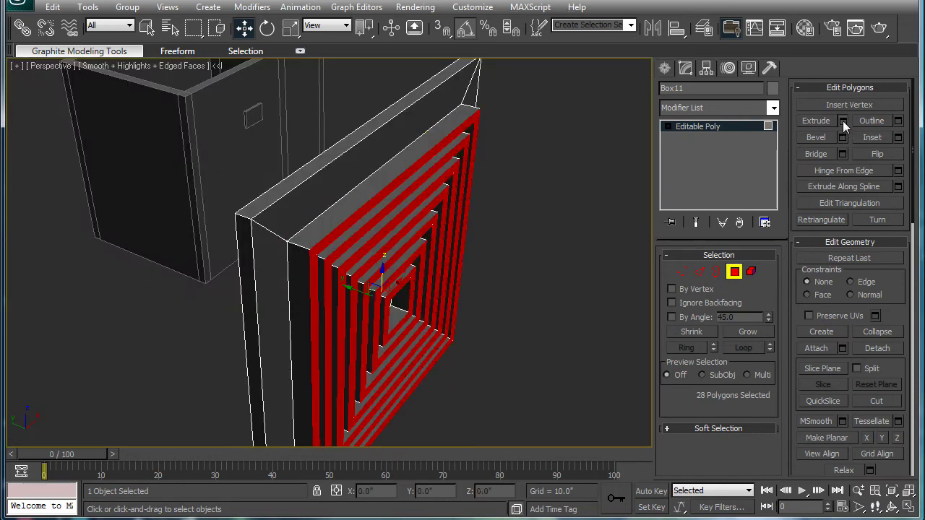
left_click(843, 121)
middle_click_drag(506, 181, 341, 277, "alt")
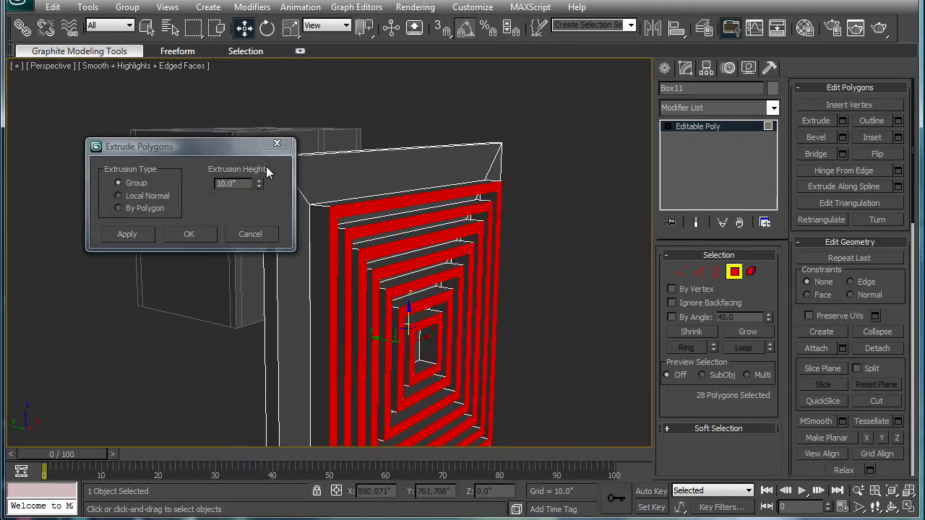
left_click_drag(259, 184, 265, 268)
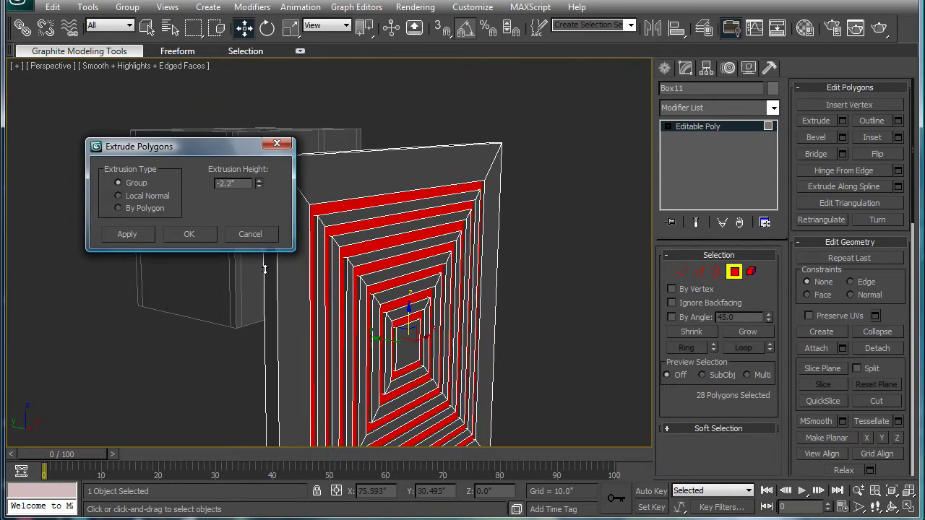
middle_click_drag(265, 269, 406, 247, "alt")
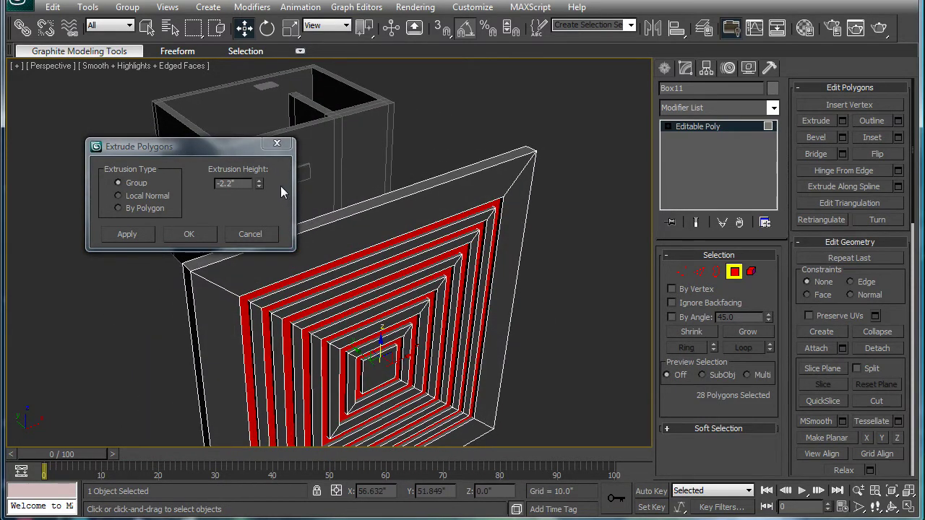
left_click_drag(259, 187, 259, 252)
left_click(133, 238)
left_click(128, 234)
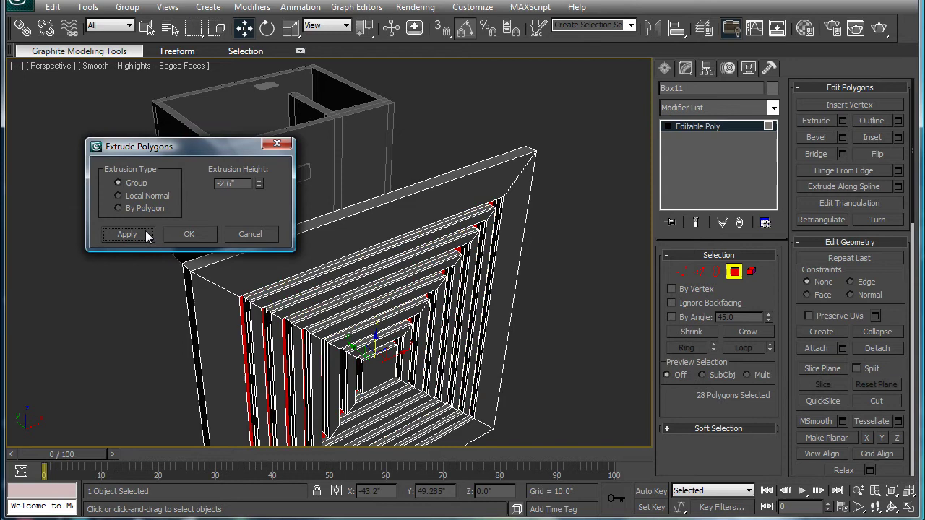
left_click_drag(259, 186, 284, 127)
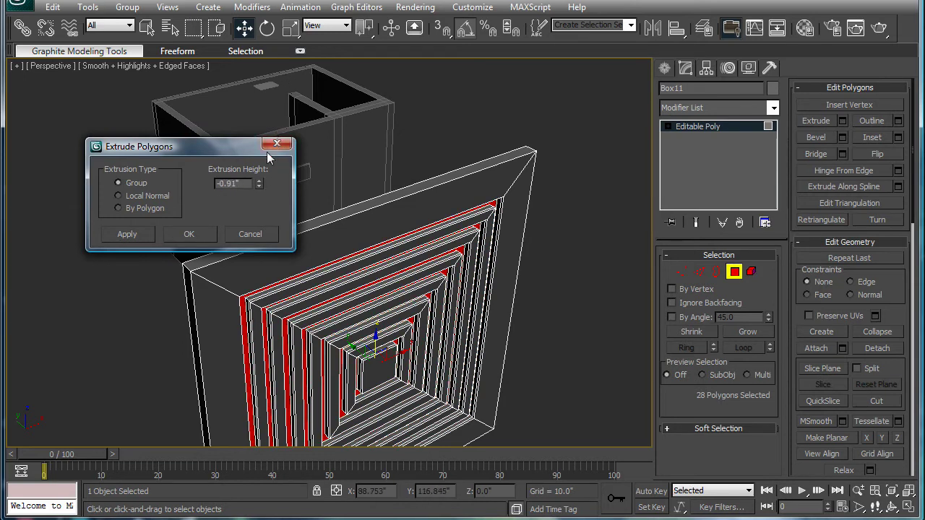
left_click(195, 238)
- Select the short corner edges on the deepest wall segments of the outer grooves
middle_click_drag(433, 278, 409, 248)
scroll(425, 232, "up", 3)
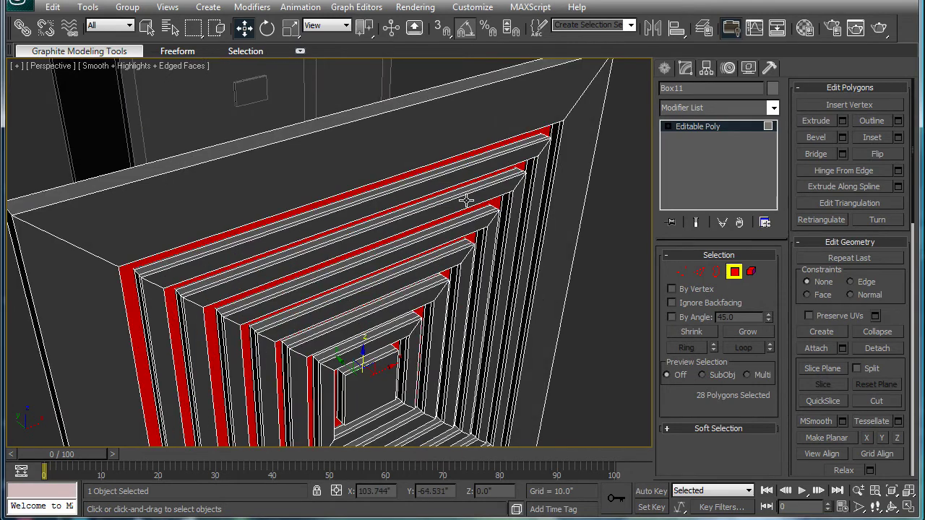
middle_click_drag(466, 200, 294, 204)
scroll(293, 204, "up", 5)
middle_click_drag(453, 210, 421, 241)
scroll(439, 217, "down", 4)
scroll(416, 265, "up", 5)
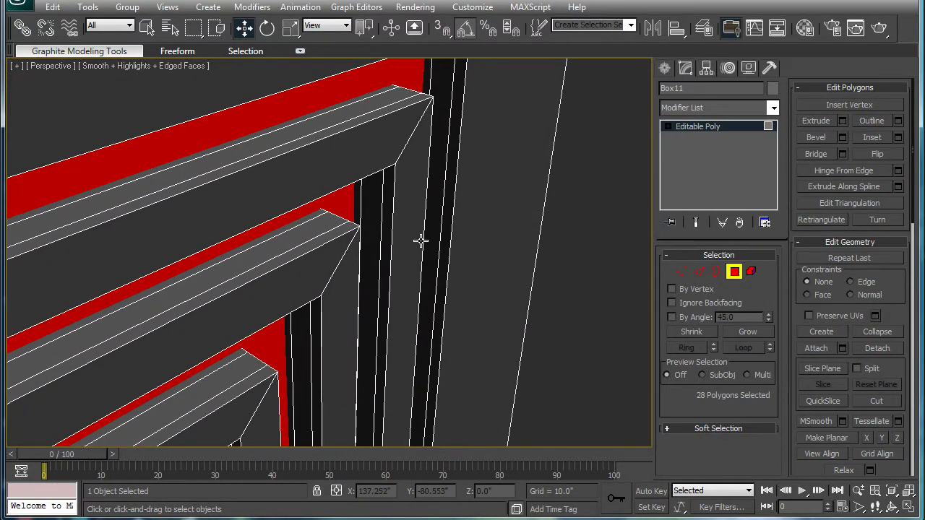
left_click(699, 272)
left_click(336, 214)
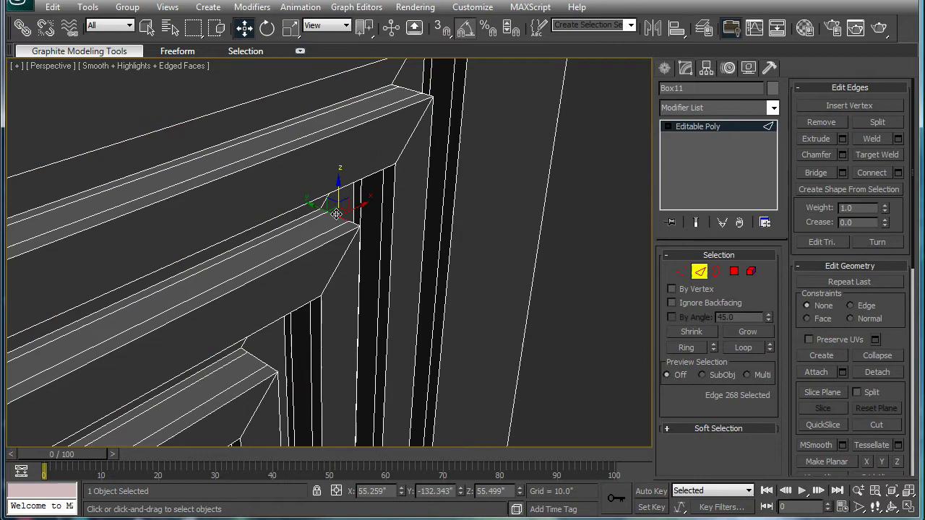
middle_click_drag(390, 195, 316, 236, "alt")
left_click(366, 166, "ctrl")
left_click(288, 206, "ctrl")
middle_click_drag(288, 206, 293, 214, "alt")
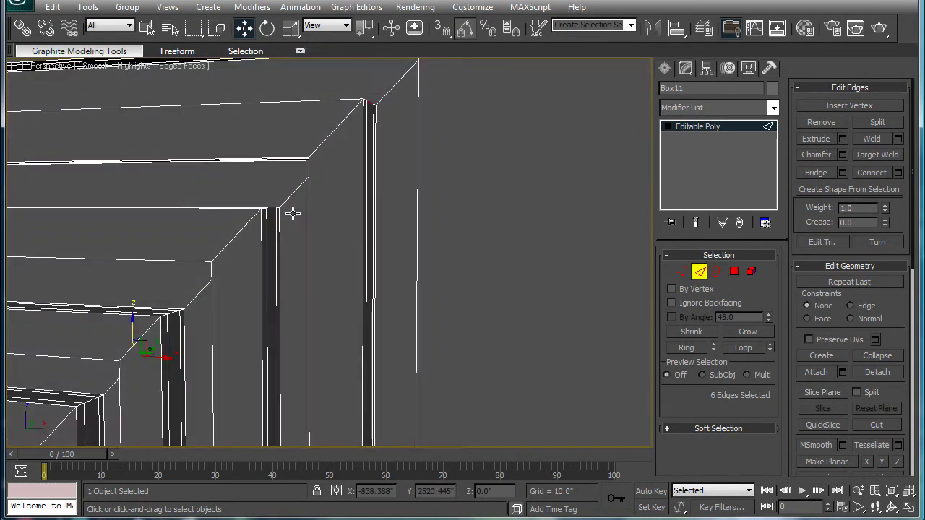
- Add the matching short corner edges of the remaining inner grooves to the edge selection
left_click(176, 310, "ctrl")
middle_click_drag(175, 311, 361, 190, "alt")
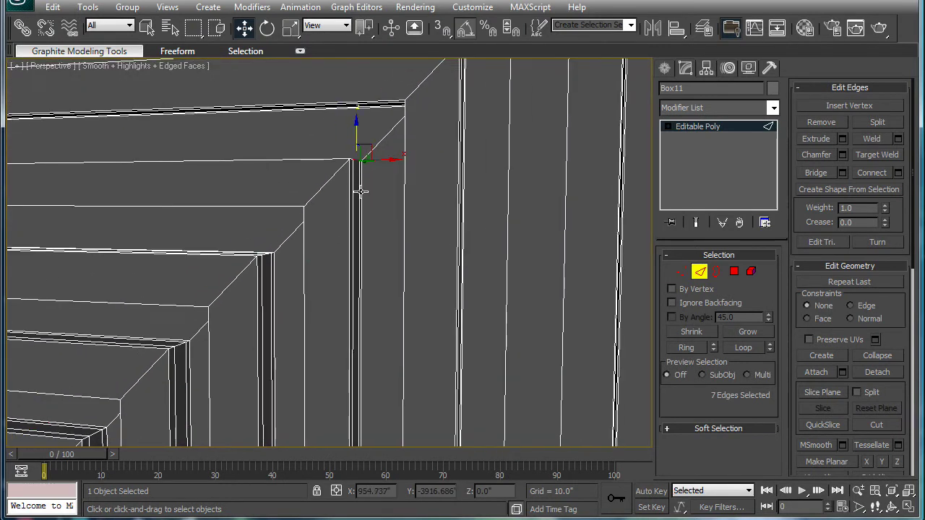
left_click(179, 345, "ctrl")
middle_click_drag(179, 345, 315, 256, "alt")
left_click(330, 202, "ctrl")
middle_click_drag(330, 203, 268, 230, "alt")
left_click(251, 265, "ctrl")
left_click(239, 307, "ctrl")
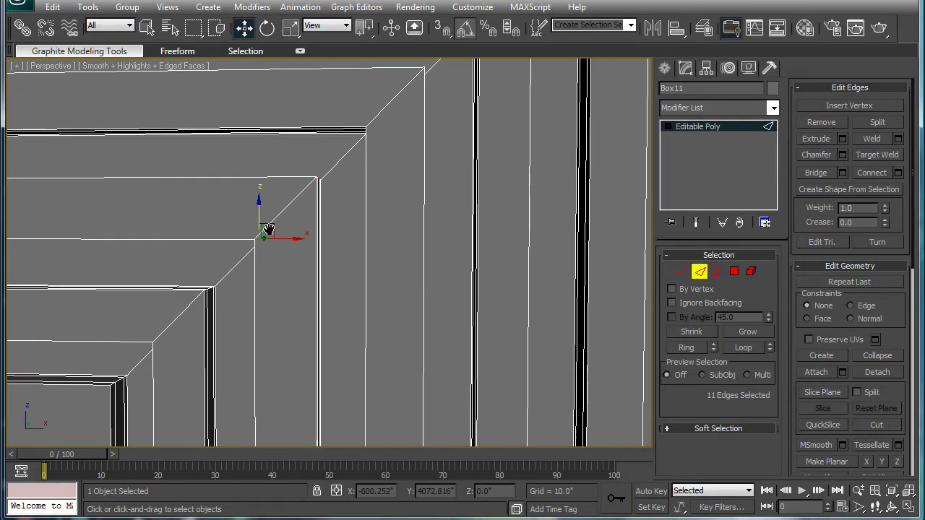
left_click(212, 288, "ctrl")
middle_click_drag(221, 284, 275, 297, "alt")
key("ctrl+z")
left_click(304, 271, "ctrl")
mouse_move(124, 376)
middle_mouse_down("alt")
mouse_move(248, 289)
mouse_move(201, 323)
mouse_move(481, 249)
mouse_move(472, 264)
middle_mouse_up("alt")
- Extend the selected corner edges to full rings and convert the selection to polygons
left_click(686, 347)
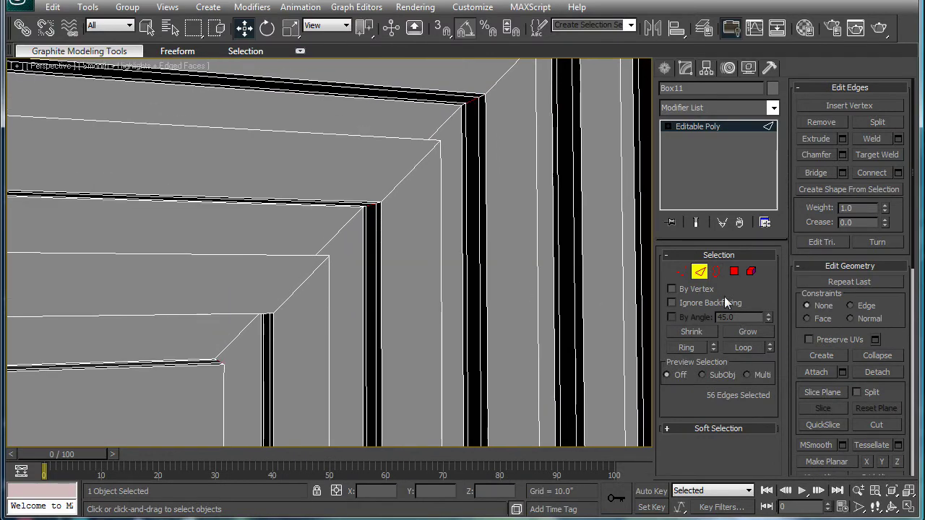
left_click(734, 272, "ctrl")
mouse_move(454, 196)
middle_mouse_down("alt")
mouse_move(413, 207)
mouse_move(366, 244)
mouse_move(470, 171)
middle_mouse_up("alt")
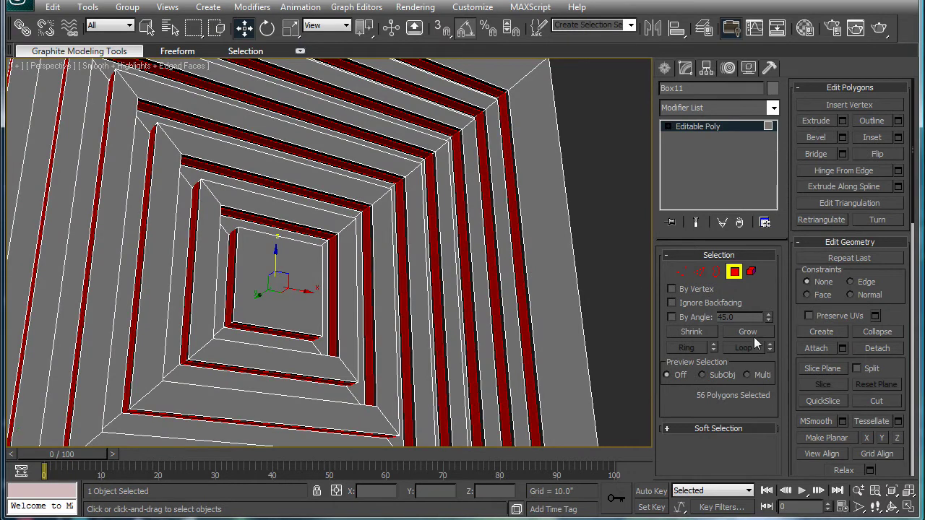
- Extrude the selected deep groove walls along their local normals by -2.855" and deselect the vent
left_click(842, 122)
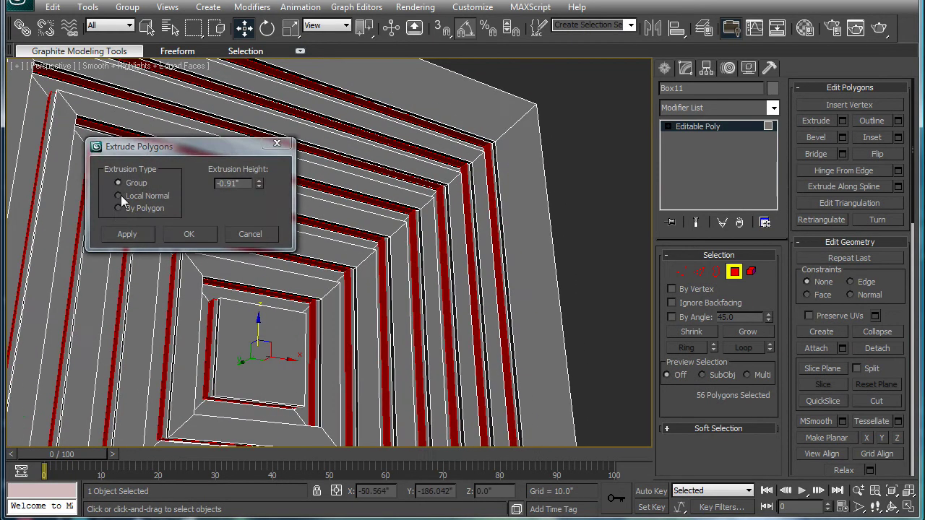
left_click(119, 195)
left_click_drag(258, 187, 259, 250)
middle_click_drag(444, 272, 490, 232, "alt")
left_click_drag(259, 185, 258, 230)
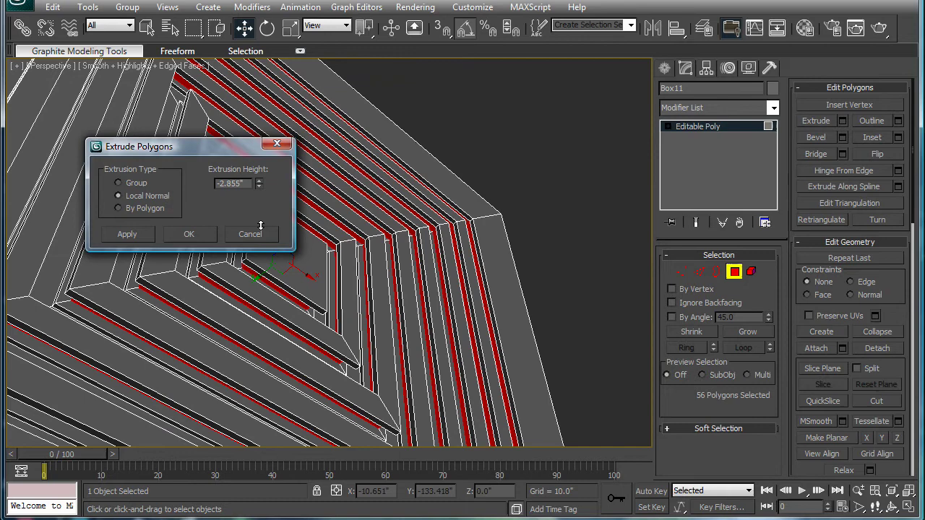
left_click(216, 233)
left_click(591, 152)
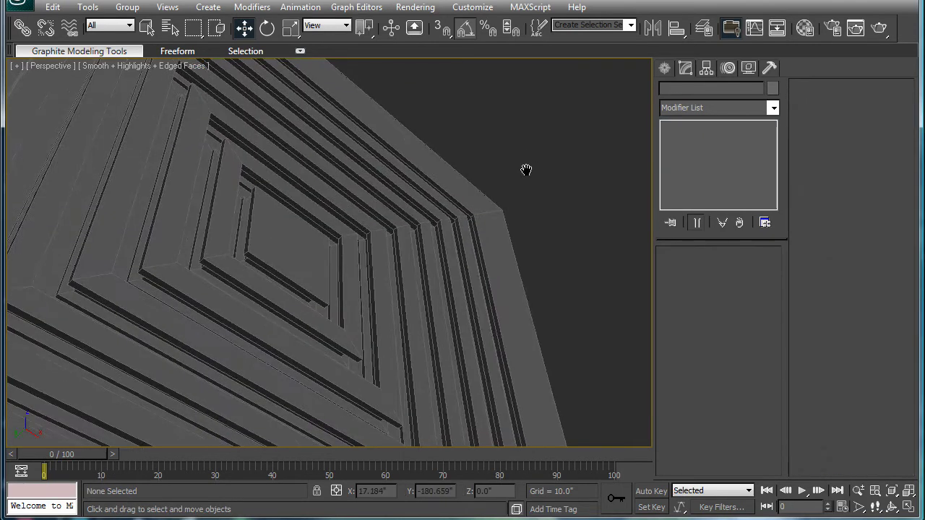
- Display the Front viewport shaded with edged faces, with the whole grooved vent in view
middle_click_drag(526, 170, 438, 283, "alt")
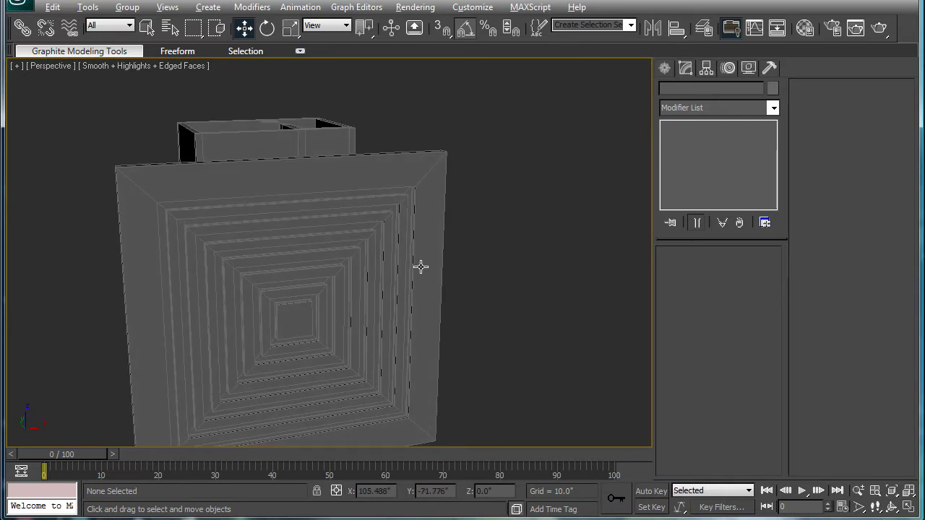
key("alt+w")
middle_click_drag(517, 166, 517, 188)
scroll(502, 121, "down", 1)
scroll(523, 166, "up", 1)
scroll(522, 166, "up", 1)
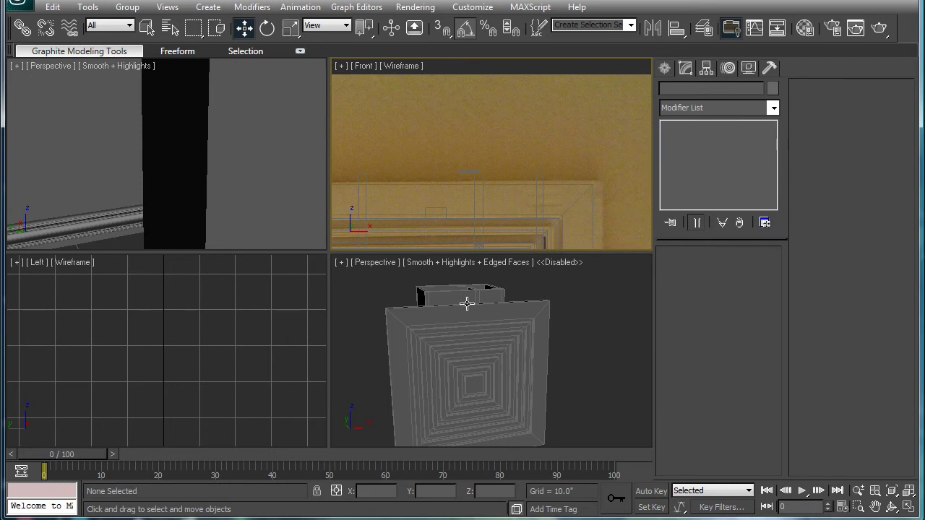
scroll(481, 321, "down", 2)
scroll(550, 353, "down", 2)
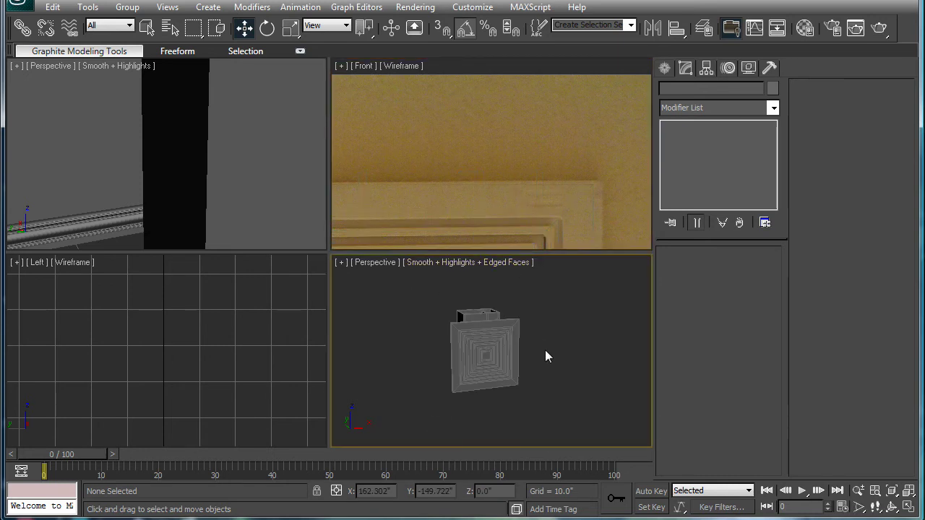
middle_click_drag(547, 356, 563, 318)
scroll(525, 181, "down", 4)
middle_click_drag(526, 181, 545, 122)
scroll(539, 129, "down", 2)
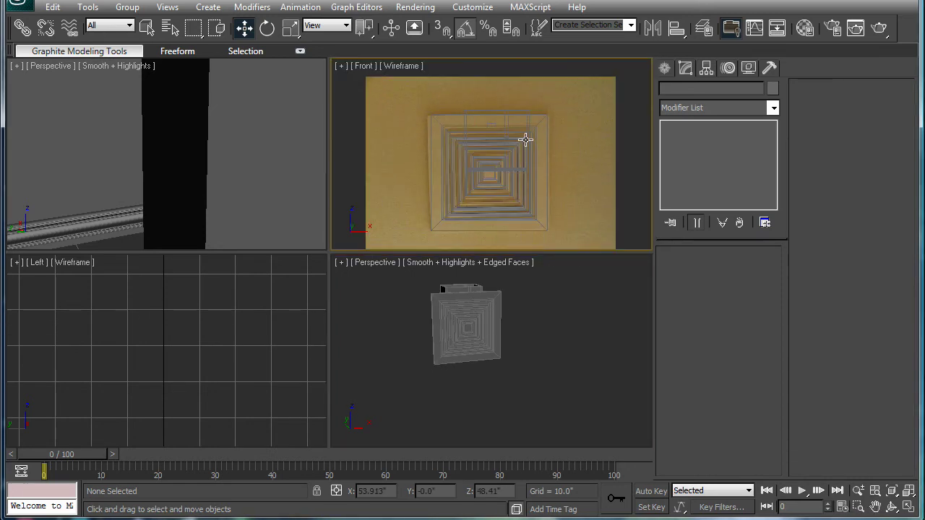
key("F3")
scroll(564, 176, "up", 4)
scroll(566, 164, "down", 4)
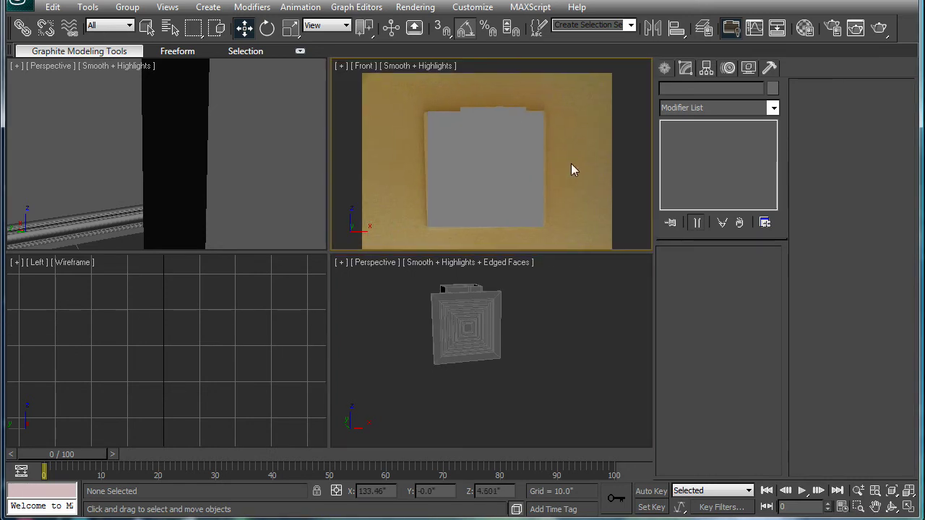
key("F4")
- Set the length and width of the small box on the room's wall to 9.5"
scroll(549, 161, "up", 4)
middle_click_drag(470, 304, 526, 326)
scroll(545, 393, "up", 4)
left_click(504, 321)
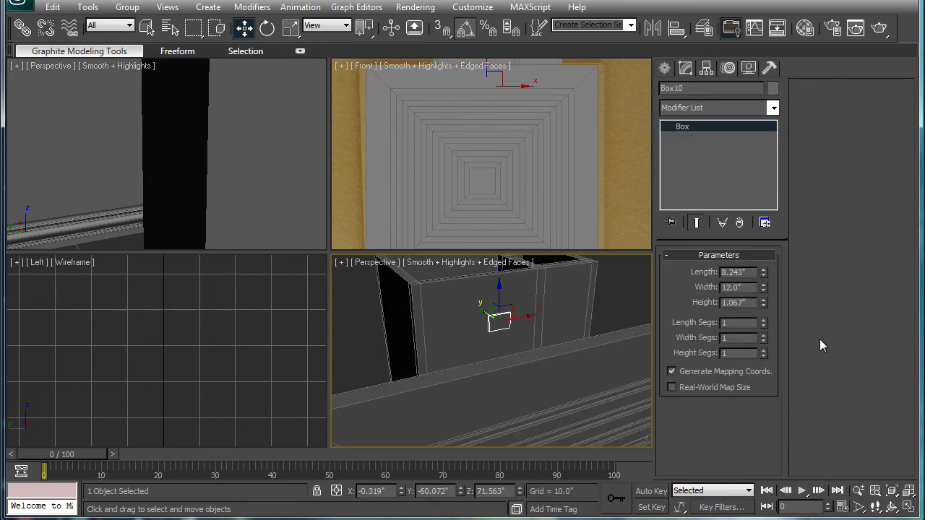
type("9.5")
- Scale the grooved vent uniformly down to about 8 percent in the front view
middle_click_drag(525, 170, 533, 161)
scroll(539, 167, "down", 2)
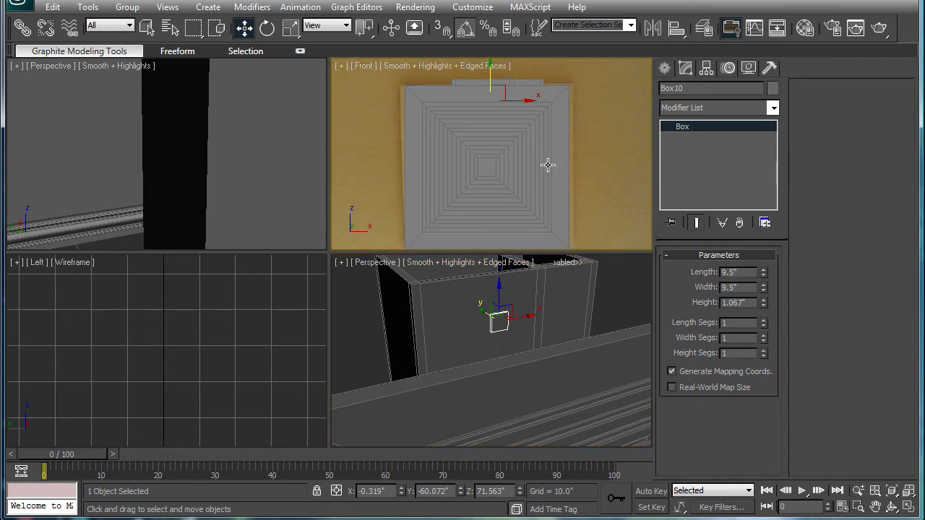
left_click(548, 166)
scroll(567, 148, "up", 2)
scroll(557, 186, "down", 2)
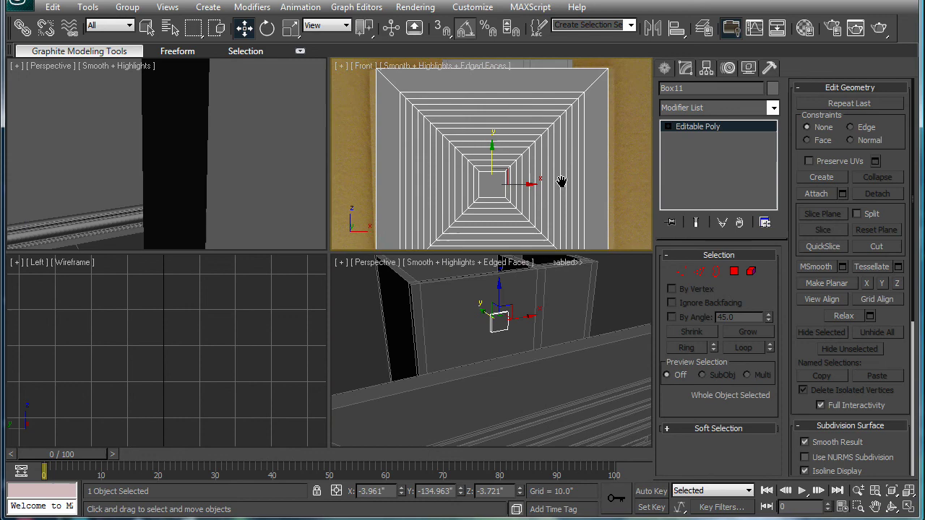
key("r")
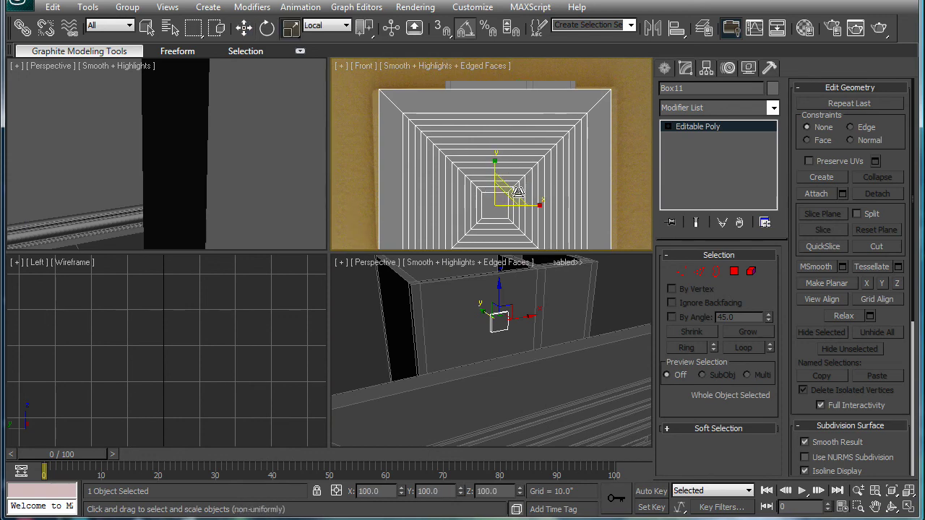
left_click_drag(500, 199, 478, 337)
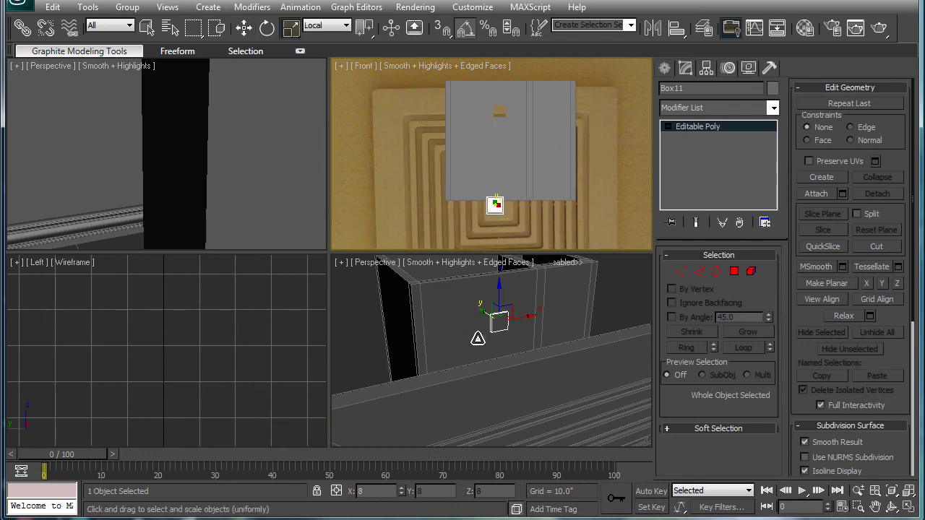
- Move the scaled vent up to the 9.5" reference box in the front view
middle_click_drag(501, 170, 510, 159)
key("alt+w")
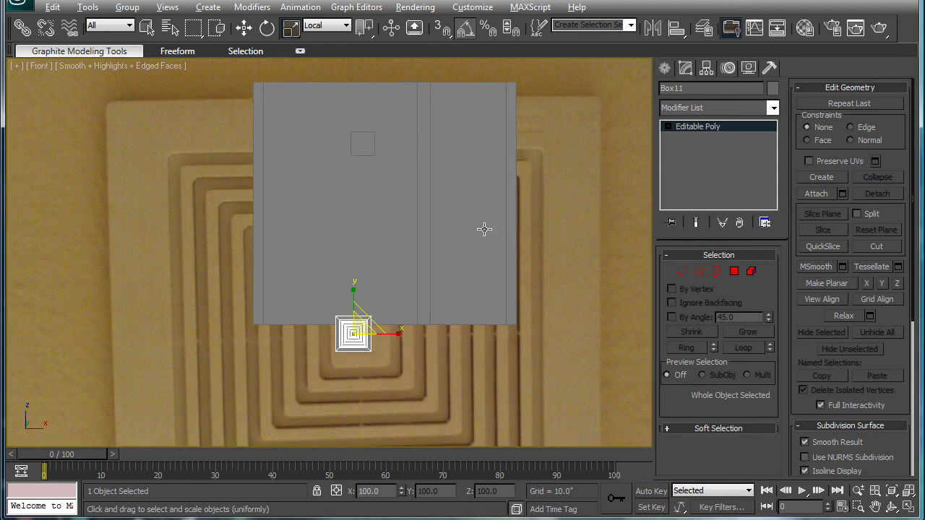
middle_click_drag(466, 251, 486, 301)
key("w")
left_click_drag(389, 342, 396, 169)
scroll(405, 159, "up", 6)
middle_click_drag(430, 132, 300, 394)
middle_click_drag(426, 170, 375, 260)
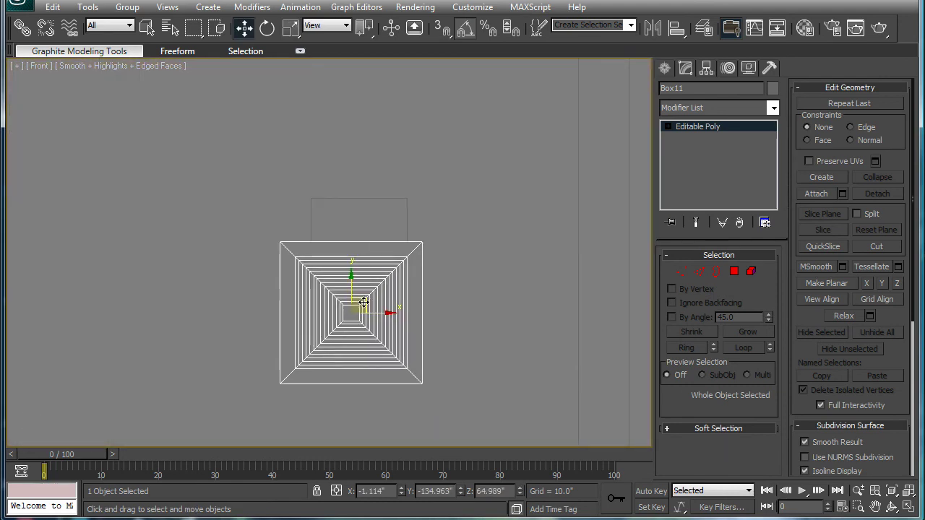
left_click_drag(364, 303, 354, 275)
- Scale the vent down to match the 9.5" reference box and move it partly below the box, to about Z 66.4"
key("r")
key("w")
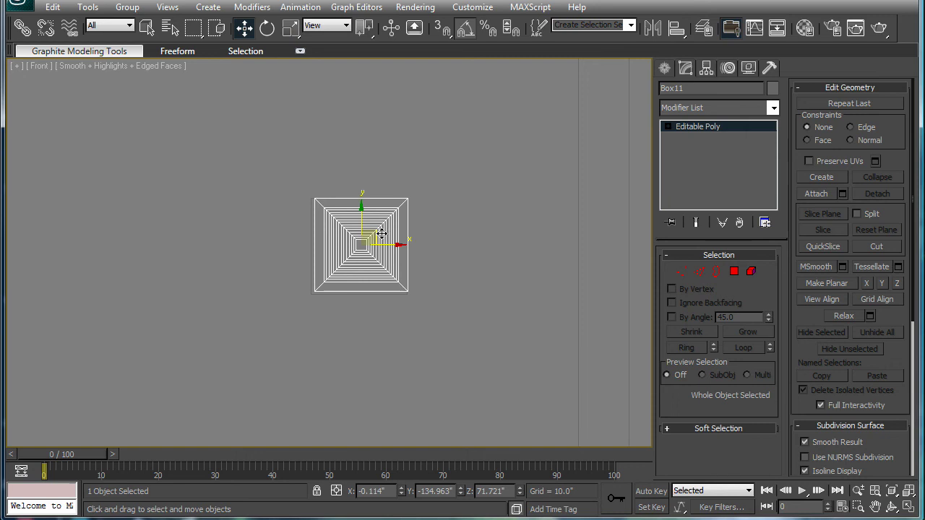
left_click_drag(382, 233, 311, 319)
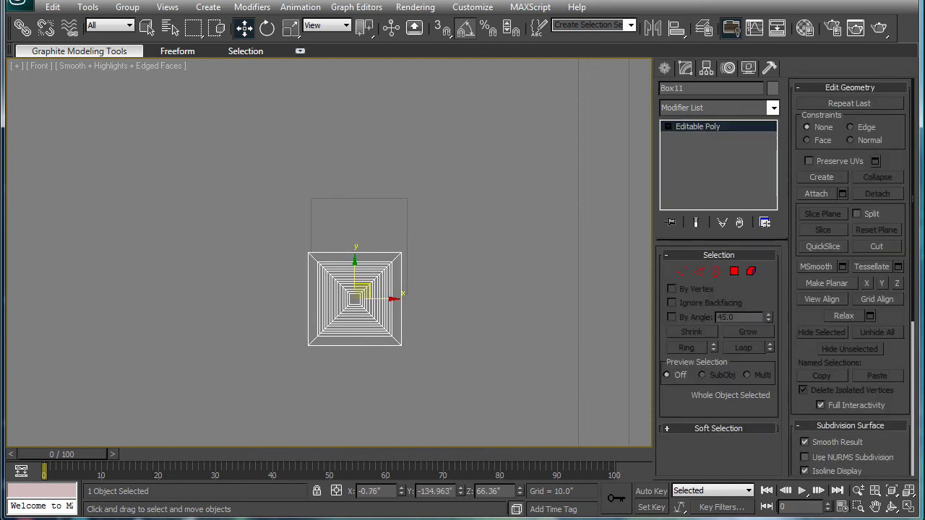